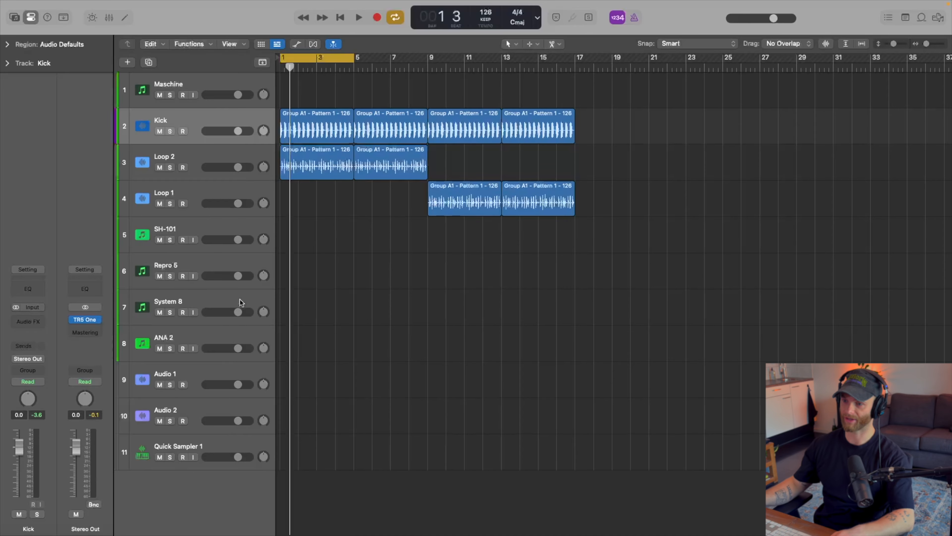
Solo the Kick track, listen to it briefly, and remove the solo.
key(s)
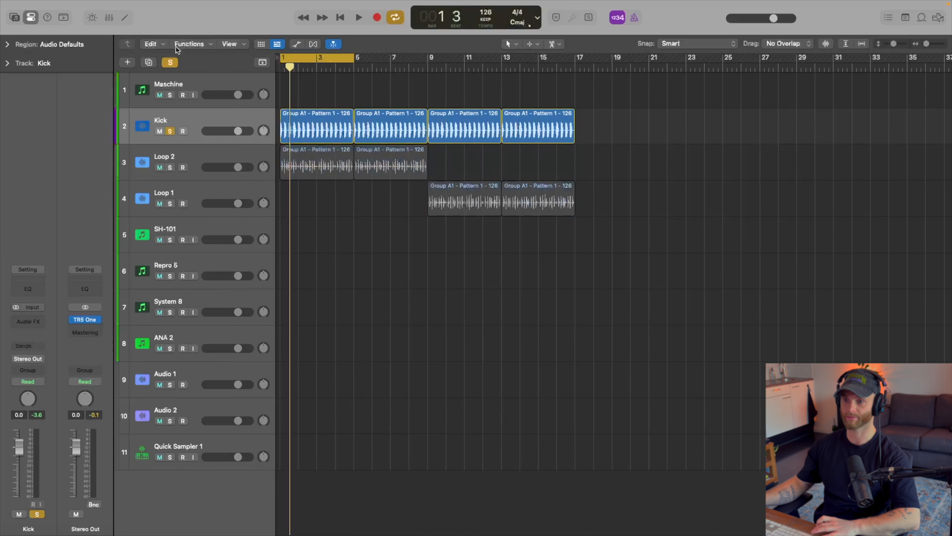
key(space)
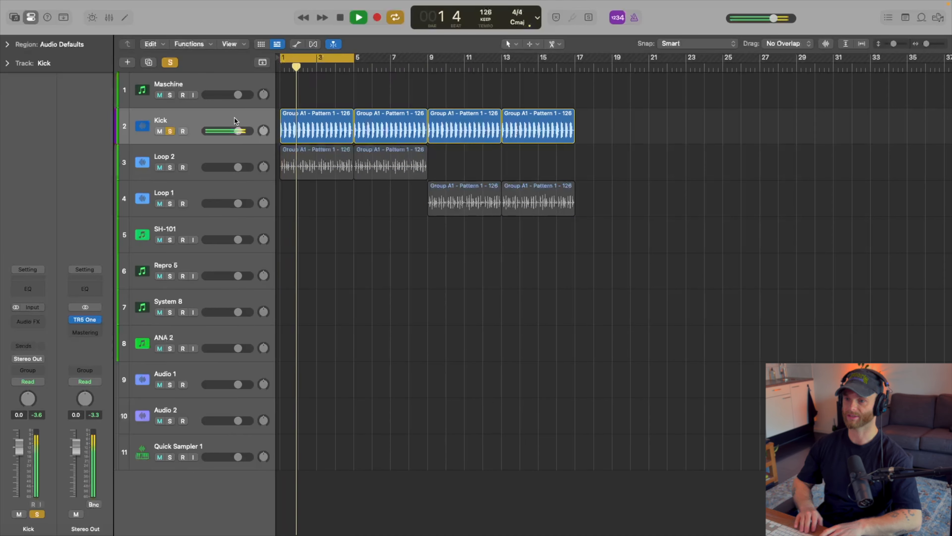
key(space)
key(s)
Turn off cycle mode and listen to the Kick with Loop 2 from the start, then with Loop 1 from about bar 9.
click(202, 154)
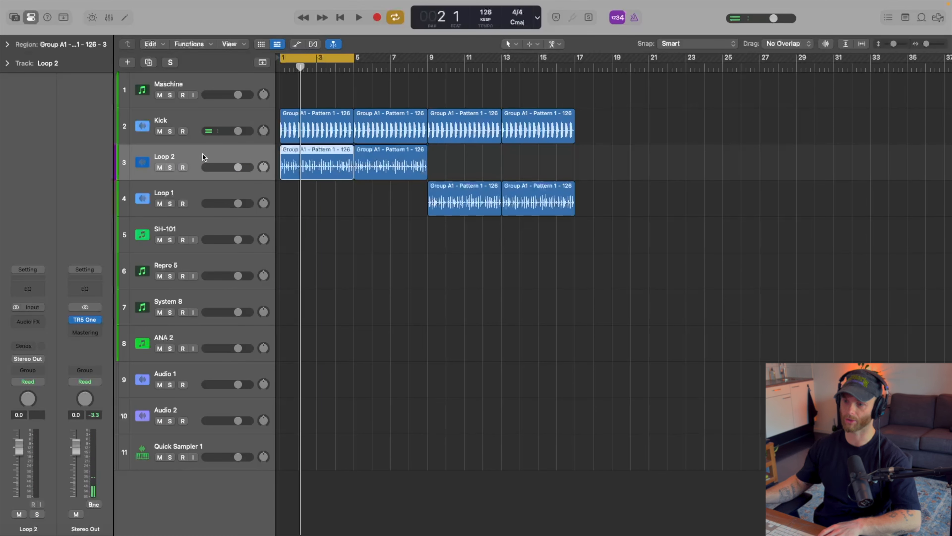
click(189, 199)
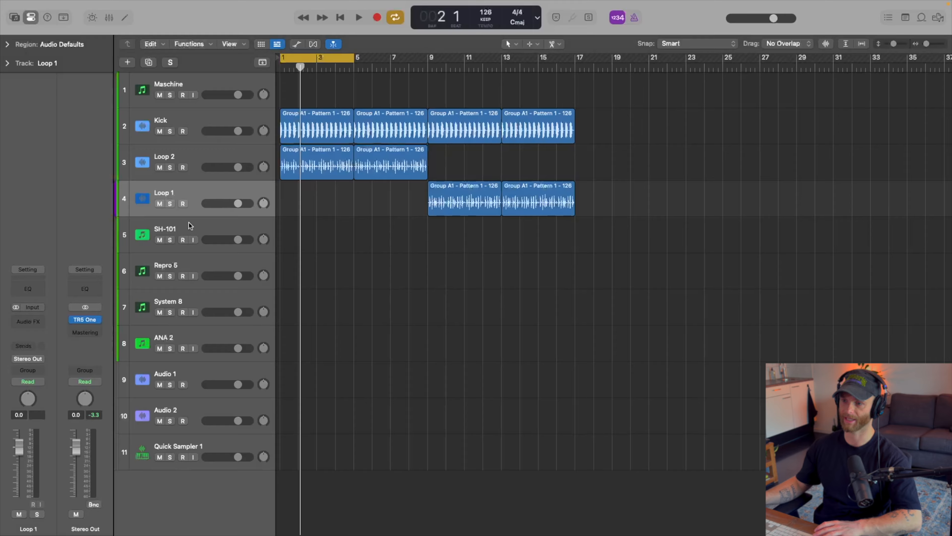
key(c)
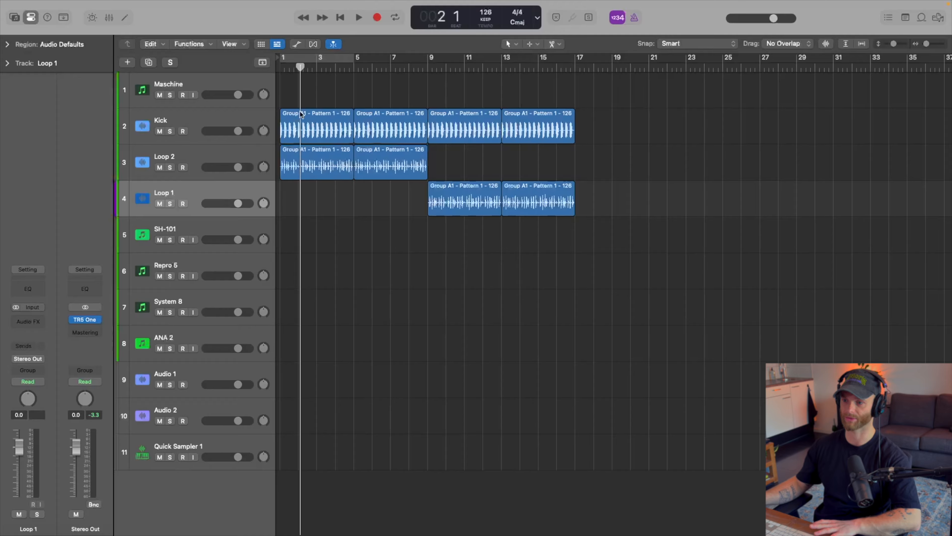
key(Return)
key(space)
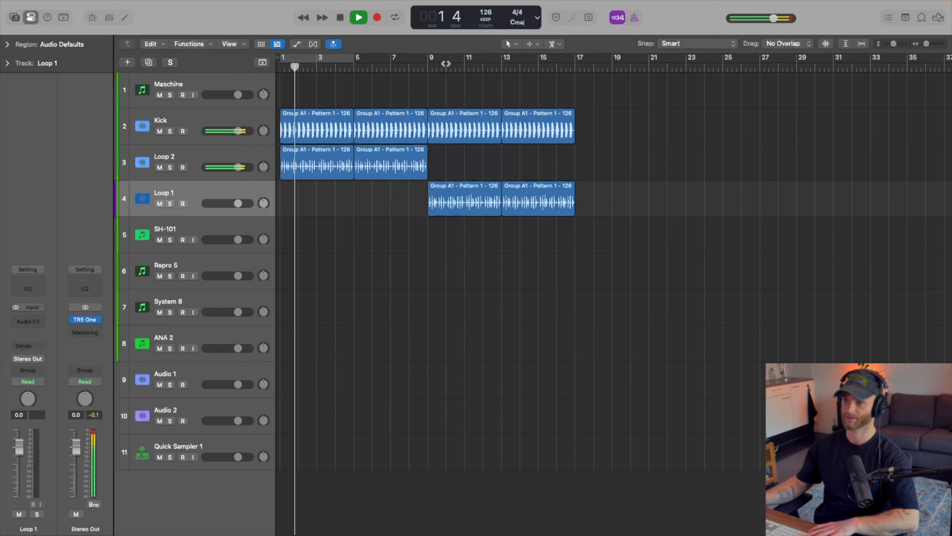
click(428, 69)
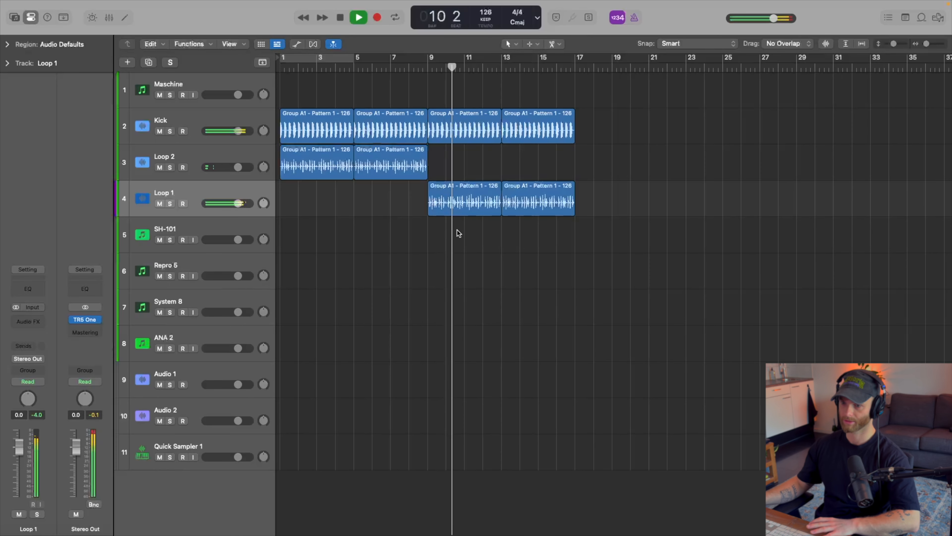
key(space)
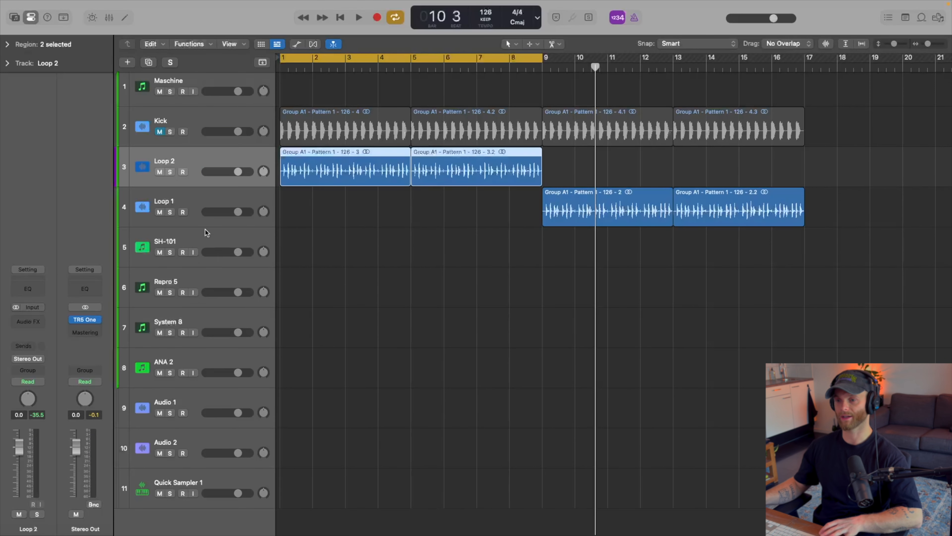
Open the Repro-5 synth on the Repro 5 track, look over its interface, and close it.
click(206, 231)
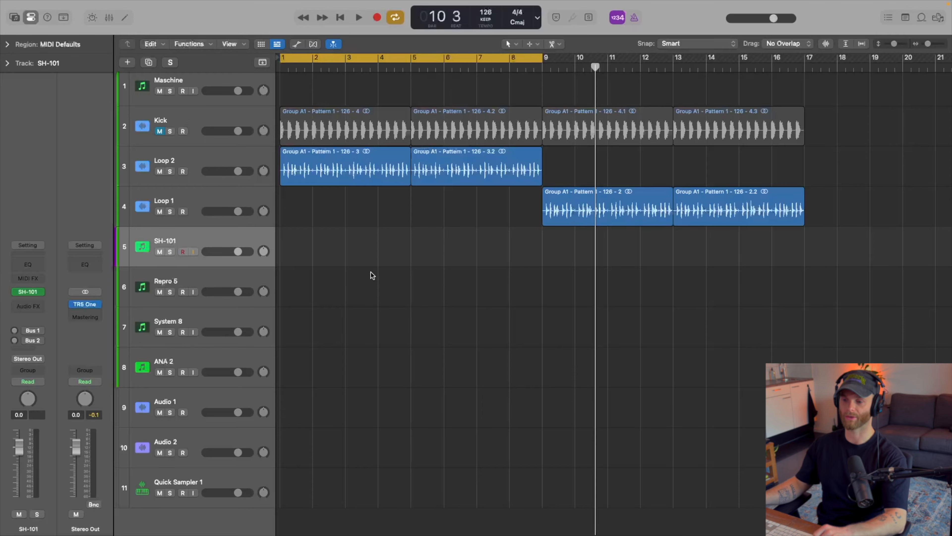
scroll(337, 278, down, 1)
click(219, 262)
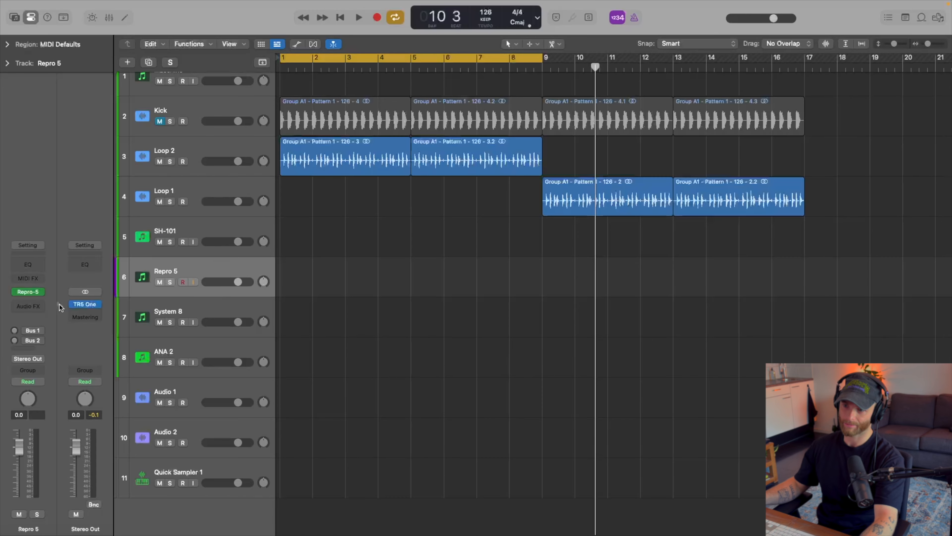
scroll(499, 264, down, 1)
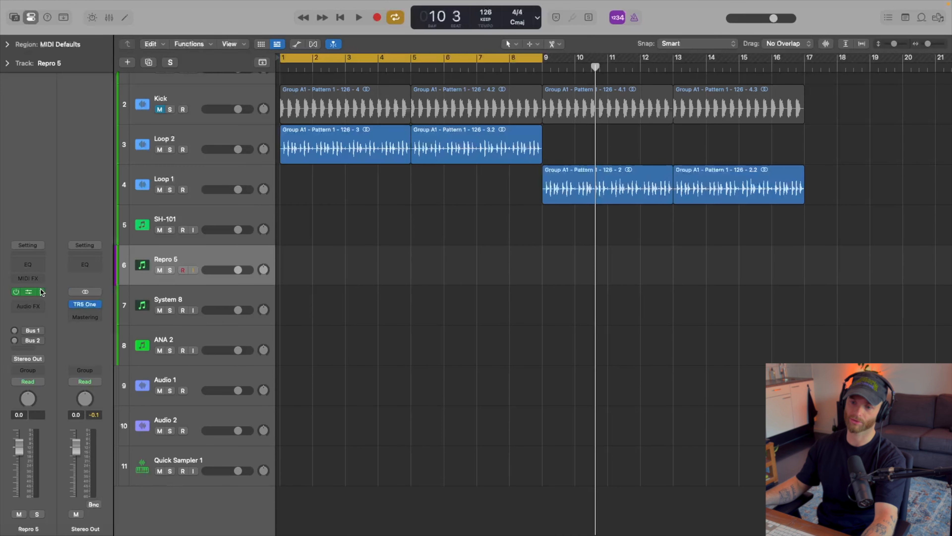
click(29, 292)
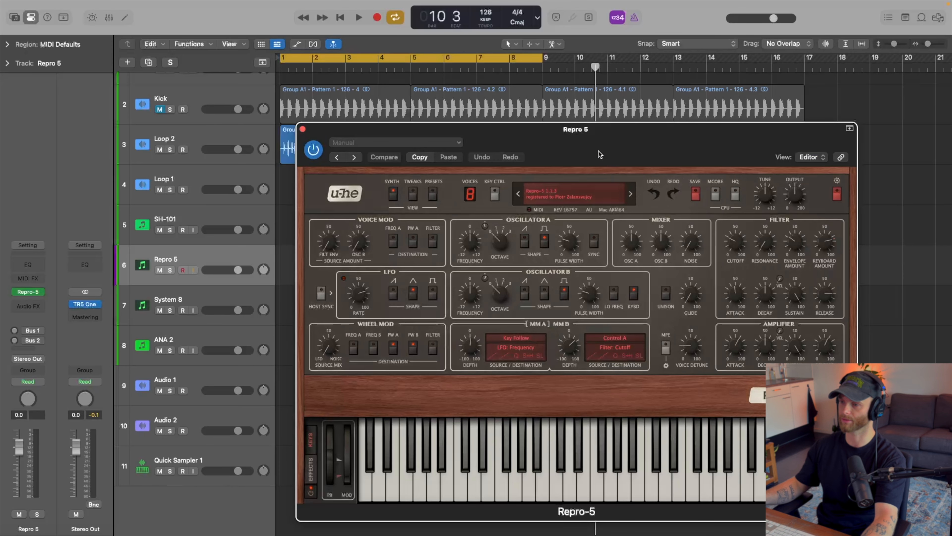
drag(598, 151, 688, 27)
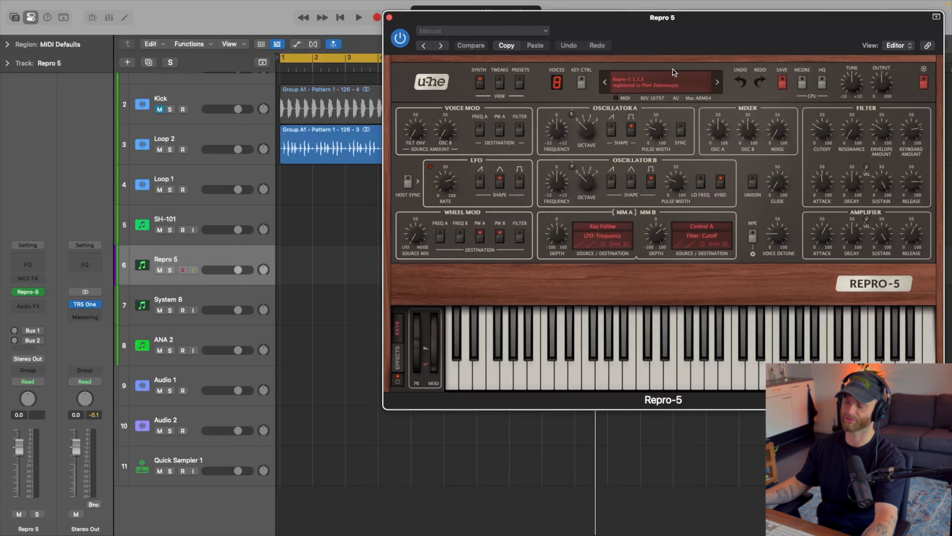
click(389, 17)
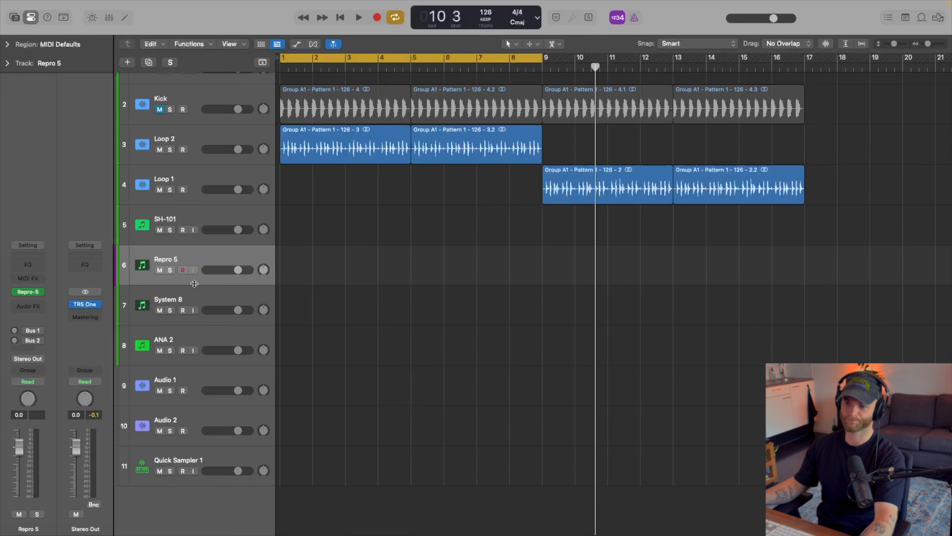
Open the SYSTEM-8 synth on the System 8 track, examine its controls, and close it.
click(192, 301)
key(v)
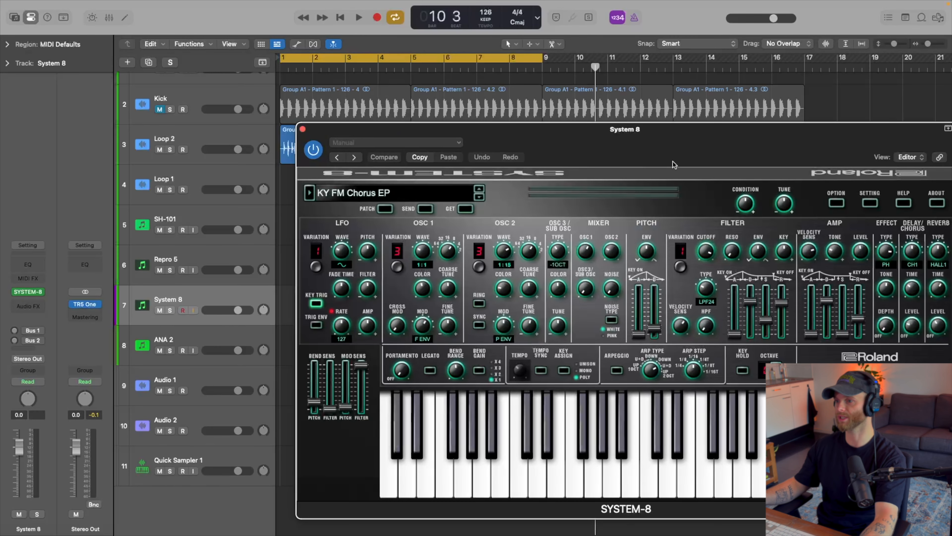
drag(675, 151, 553, 108)
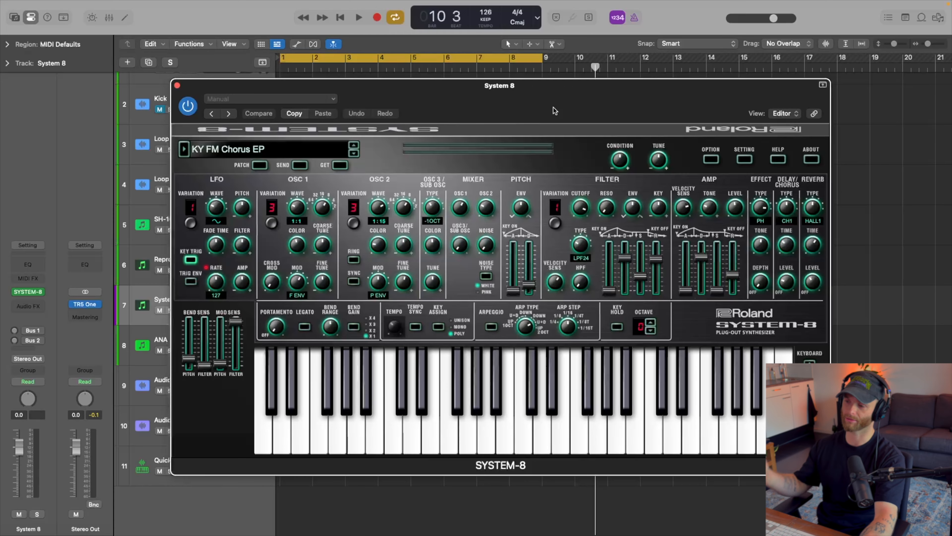
drag(553, 101, 551, 106)
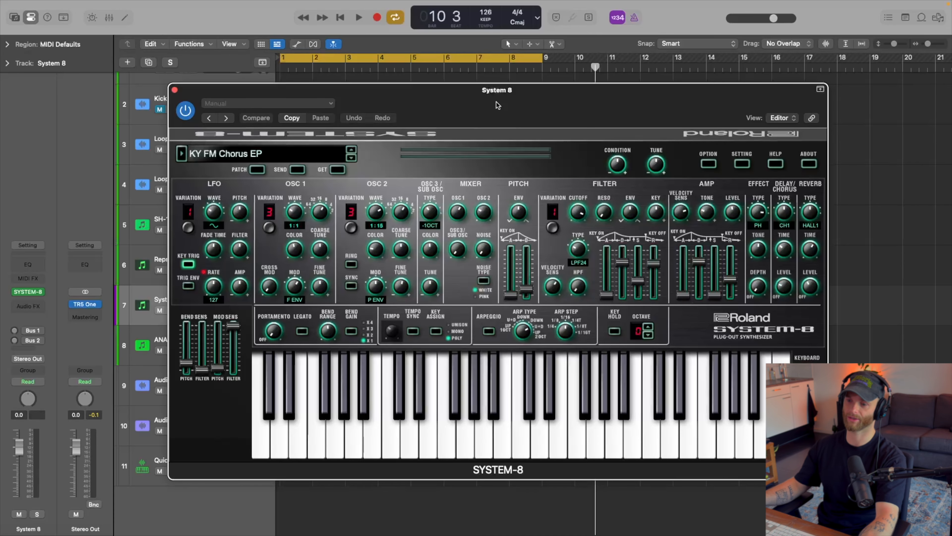
drag(496, 102, 571, 89)
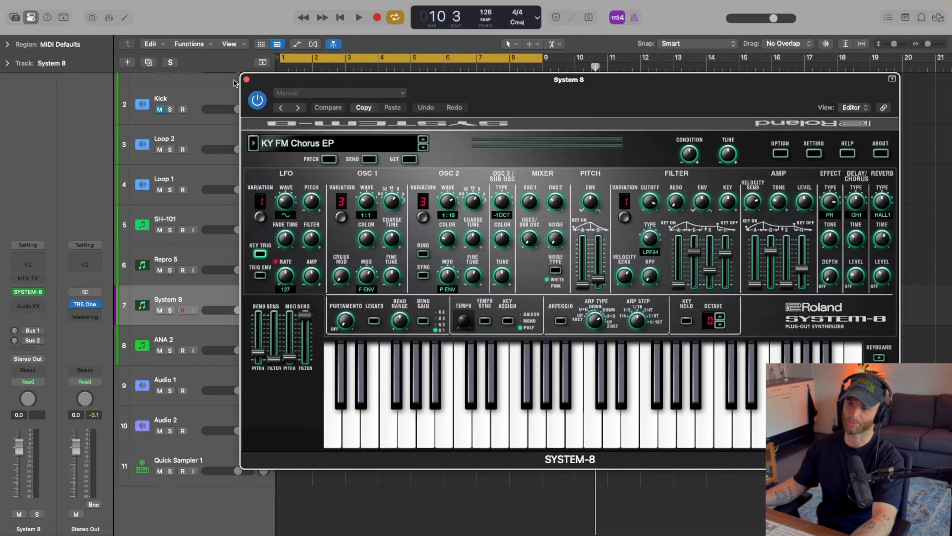
click(246, 79)
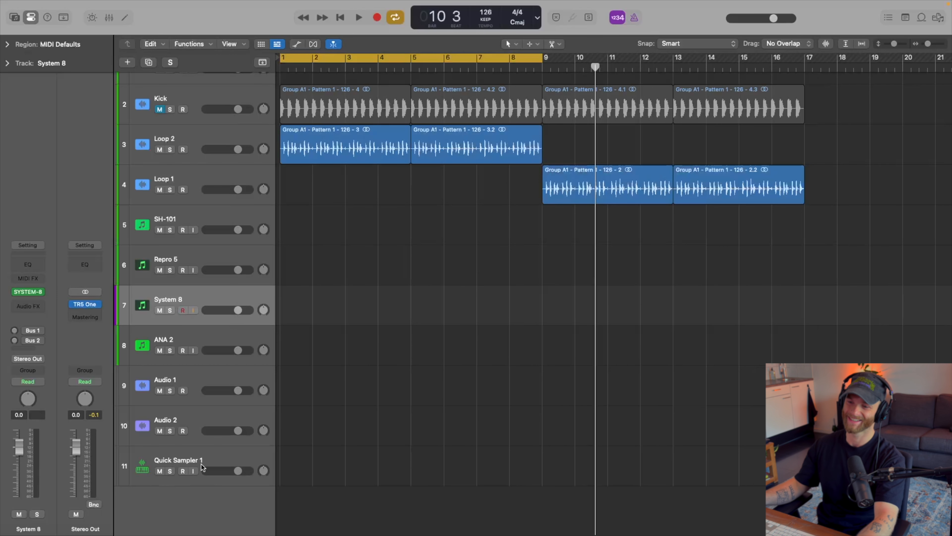
Open the ANA 2 synth on its track, look through its preset browser, and close the plug-in.
click(184, 339)
click(33, 295)
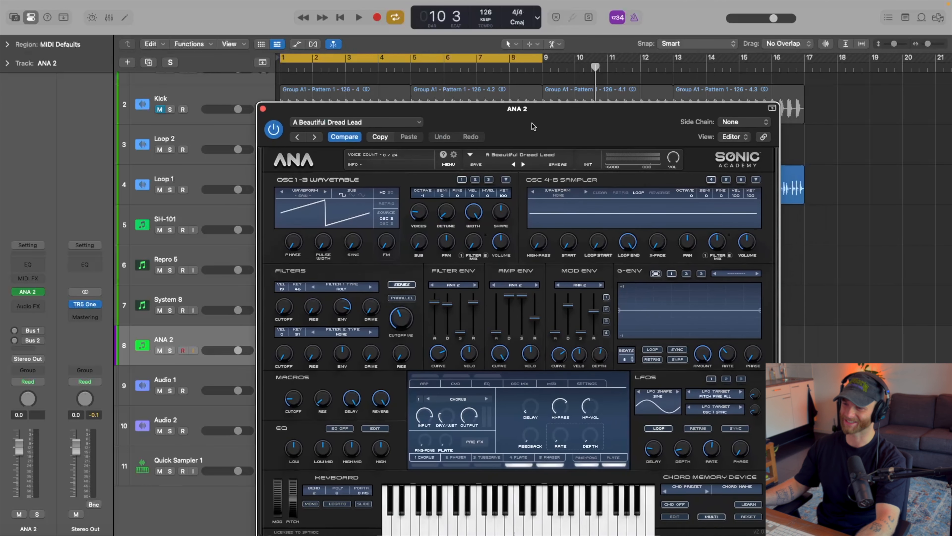
drag(532, 123, 503, 79)
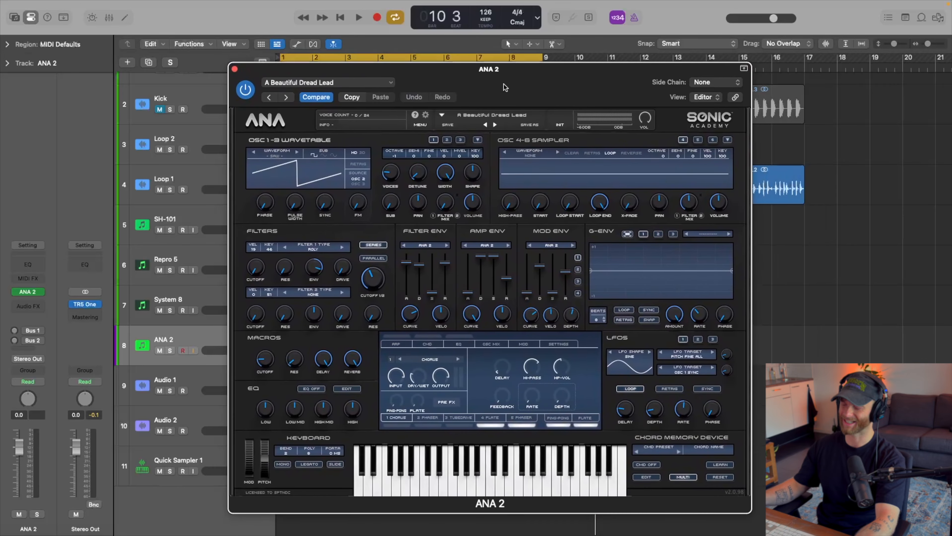
click(507, 109)
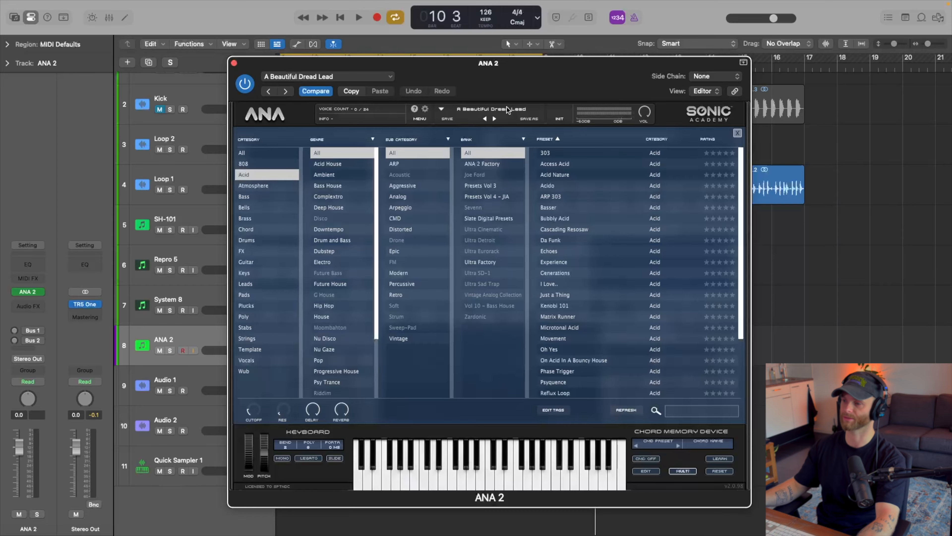
mouse_move(740, 159)
mouse_down()
mouse_move(736, 228)
mouse_move(736, 150)
mouse_up()
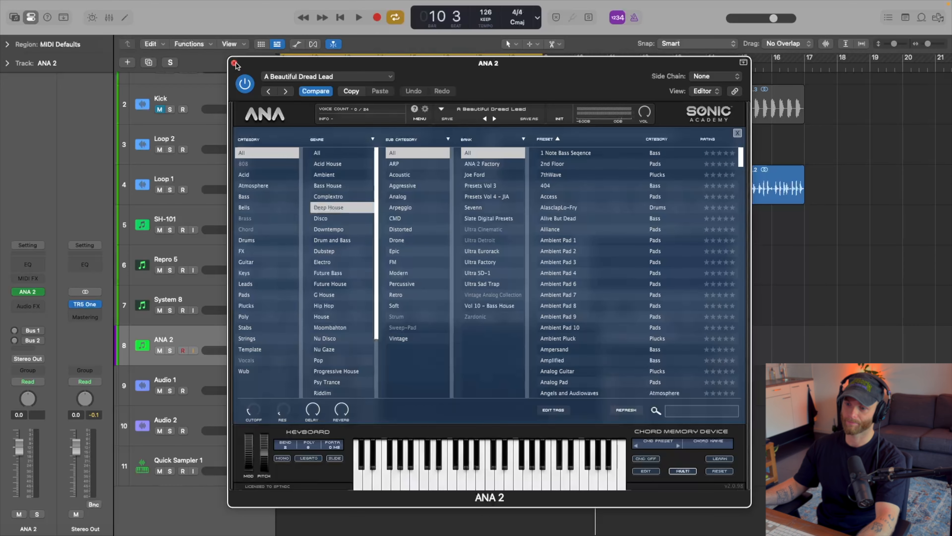
click(234, 64)
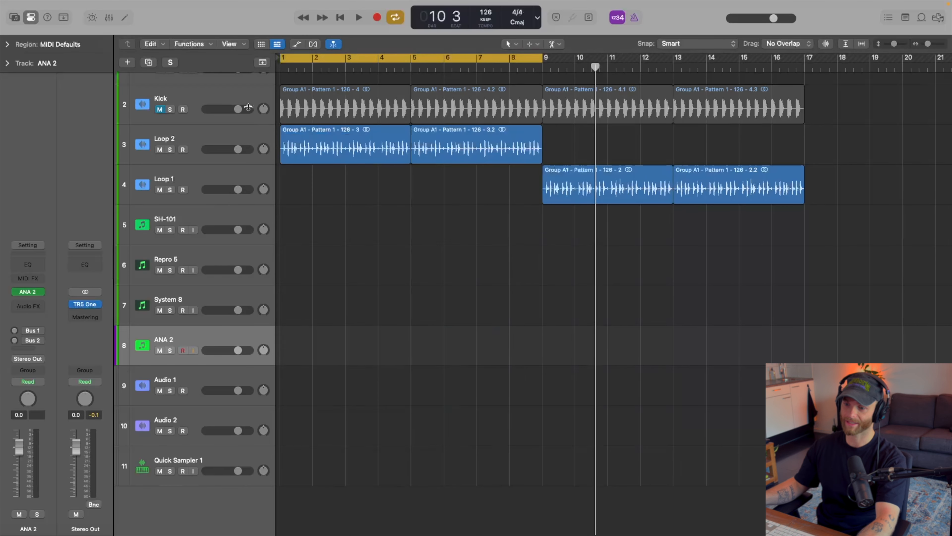
Move the Quick Sampler 1 track directly below ANA 2 and replace its instrument with PROMARS.
drag(175, 459, 175, 386)
click(40, 292)
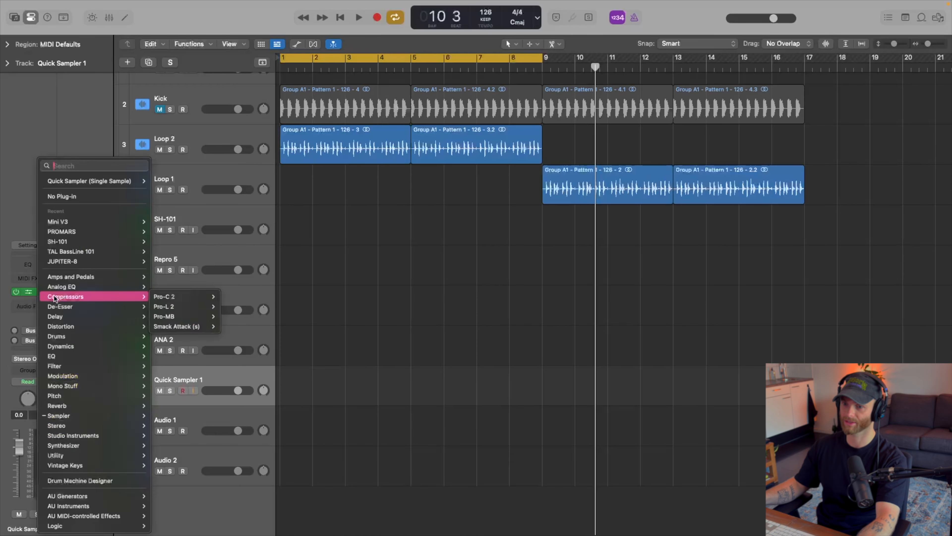
click(75, 236)
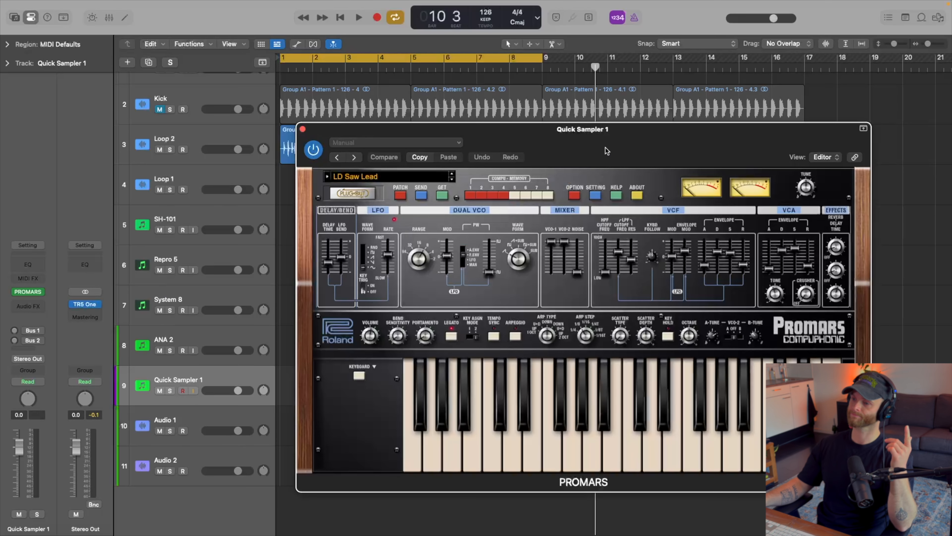
drag(605, 148, 487, 142)
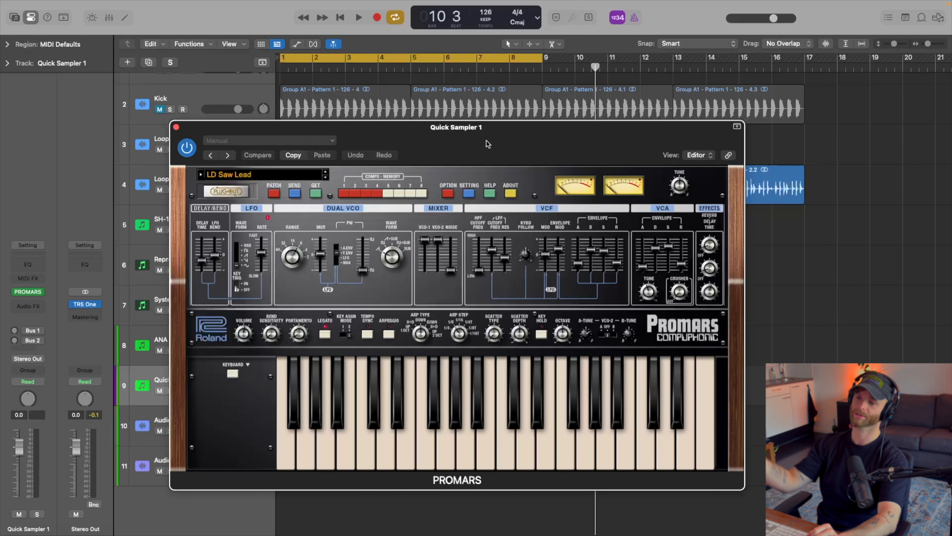
key(super+w)
Open the Repro-5 synth on the Repro 5 track and place its window over the arrangement.
click(259, 250)
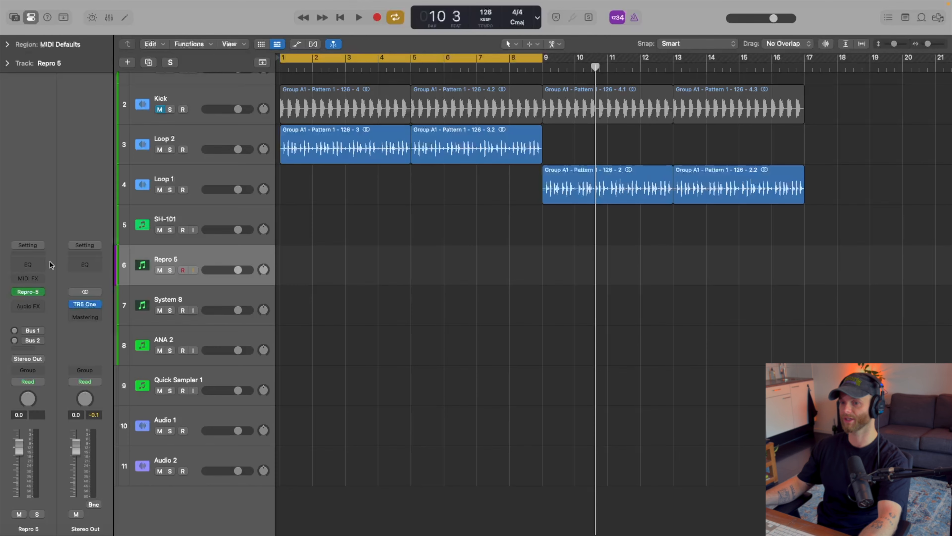
click(28, 291)
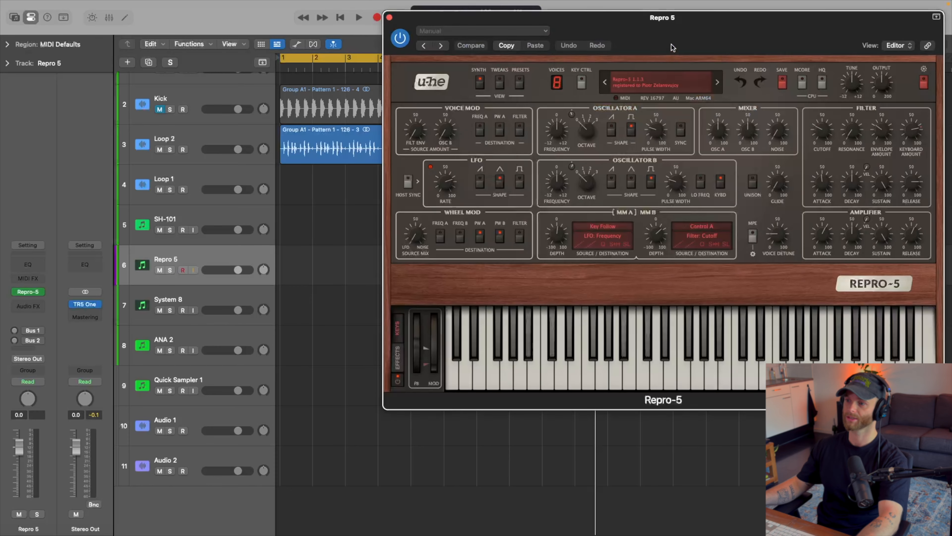
drag(673, 48, 515, 107)
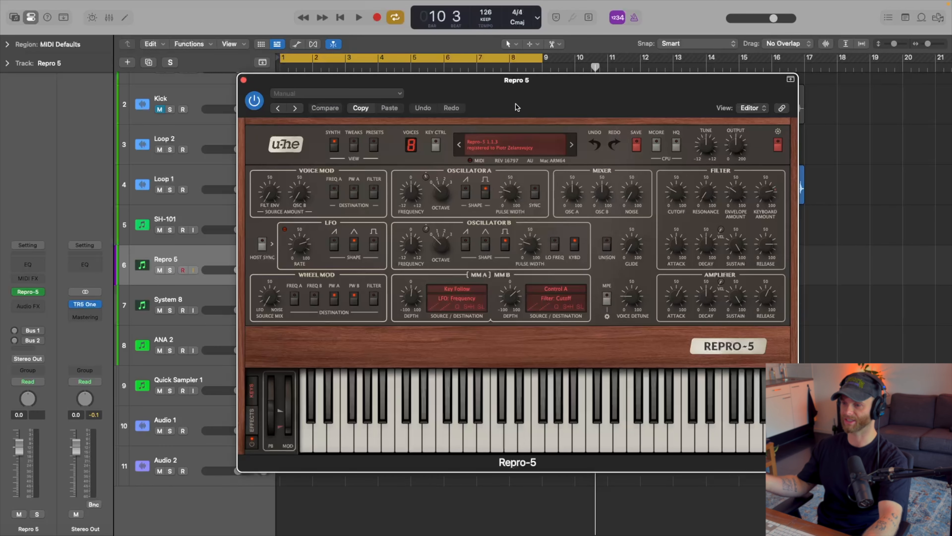
drag(515, 104, 504, 135)
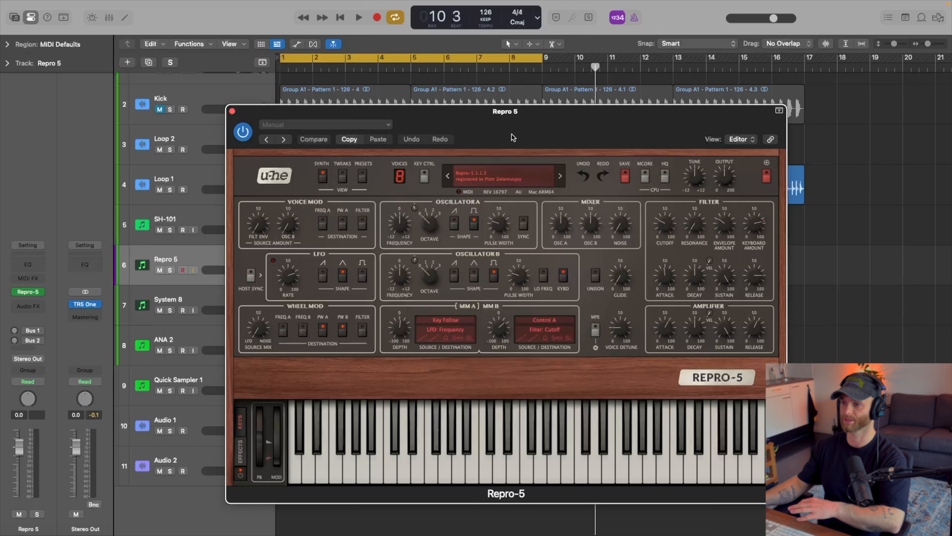
drag(512, 134, 470, 110)
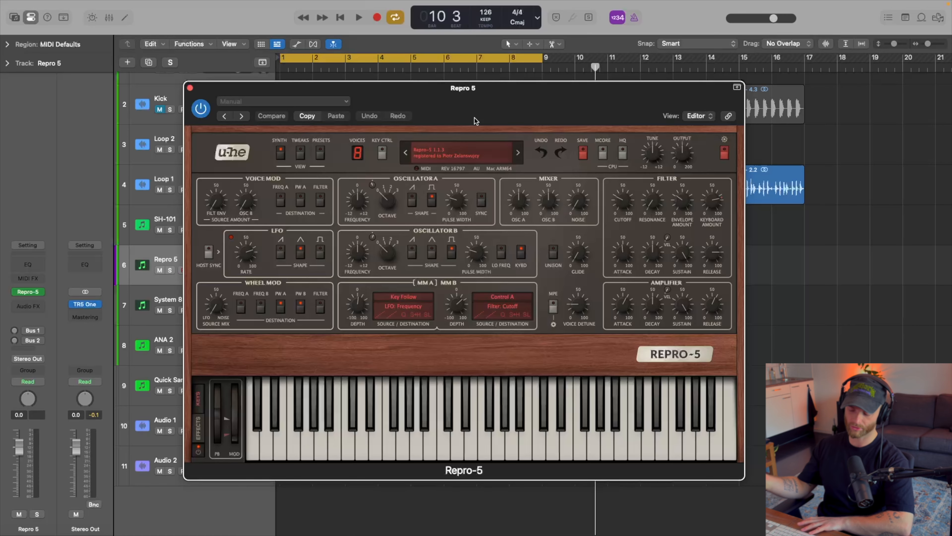
Play the drum loop and audition AZ Res Plucks and XS Murky Waters from Repro-5's 03 Keys – Synths presets.
key(space)
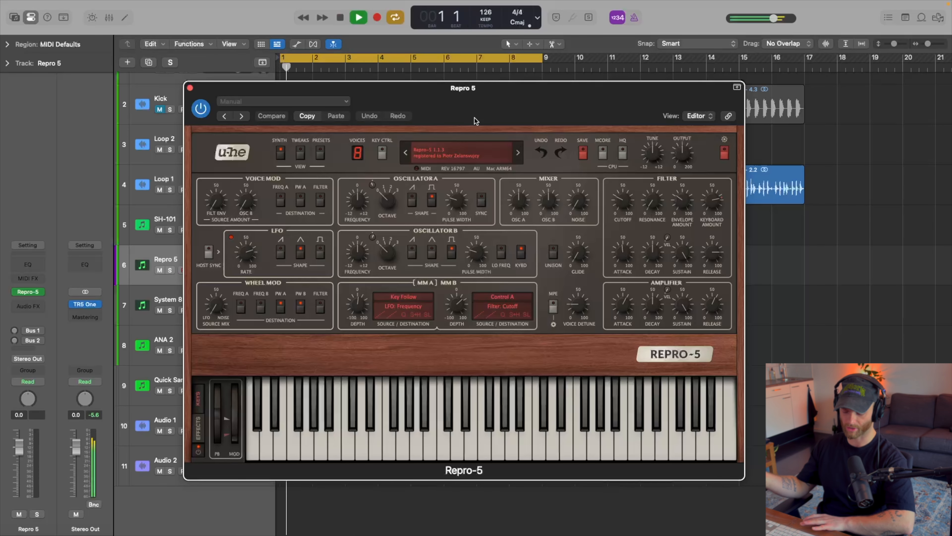
key(super+w)
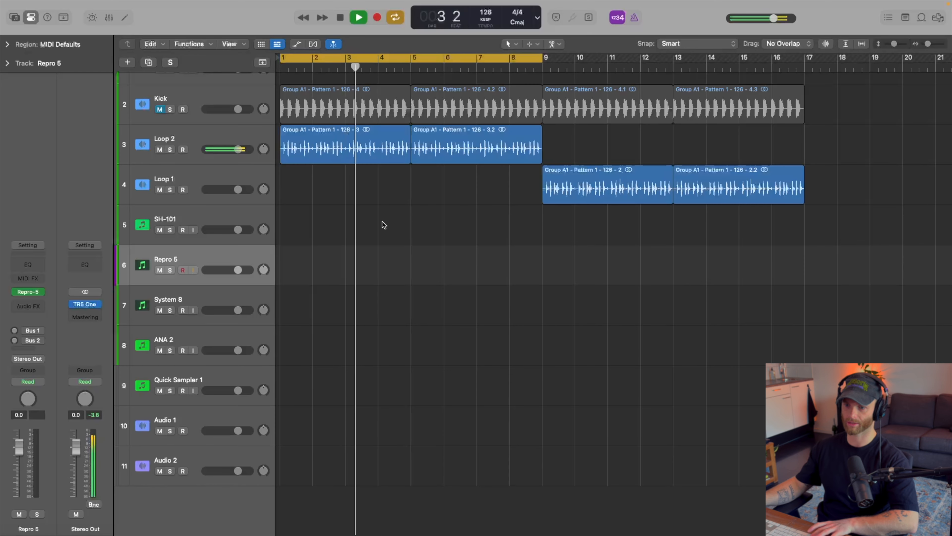
key(v)
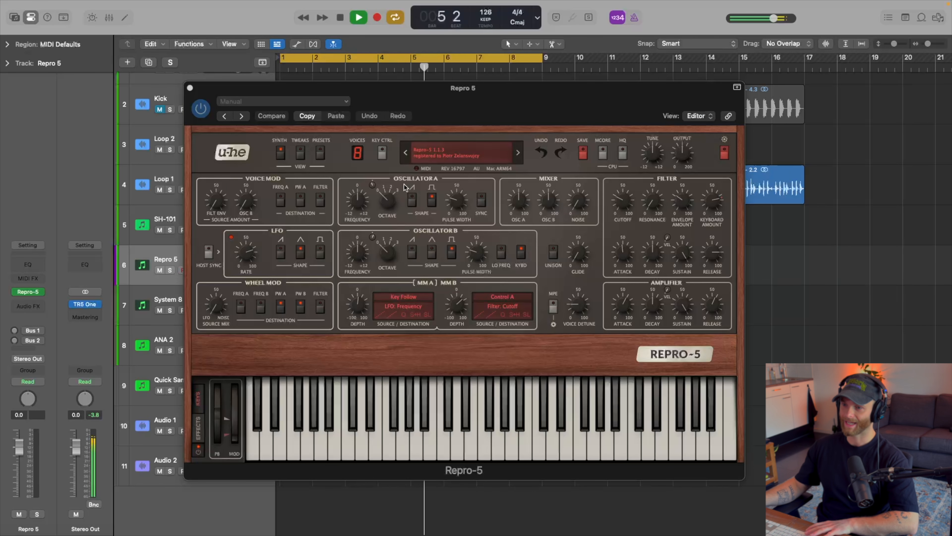
click(318, 155)
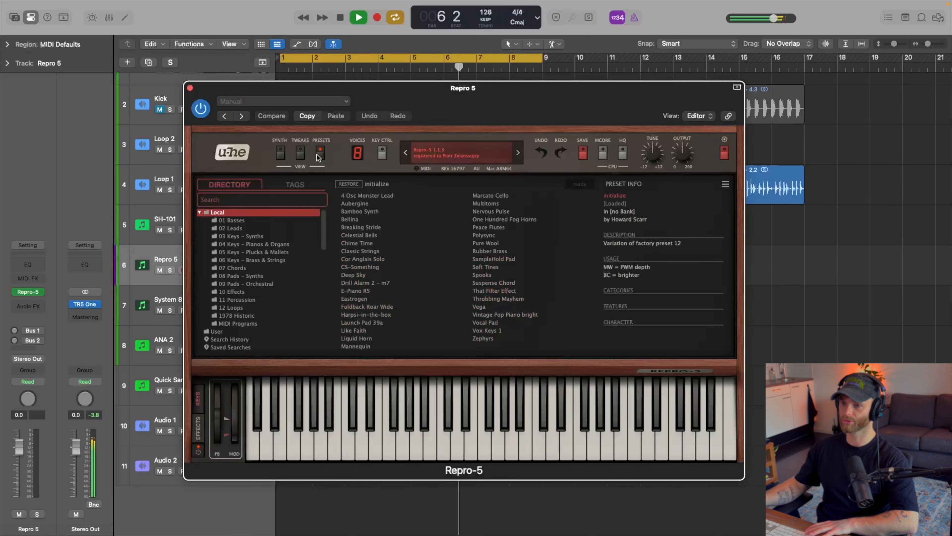
click(277, 235)
click(401, 234)
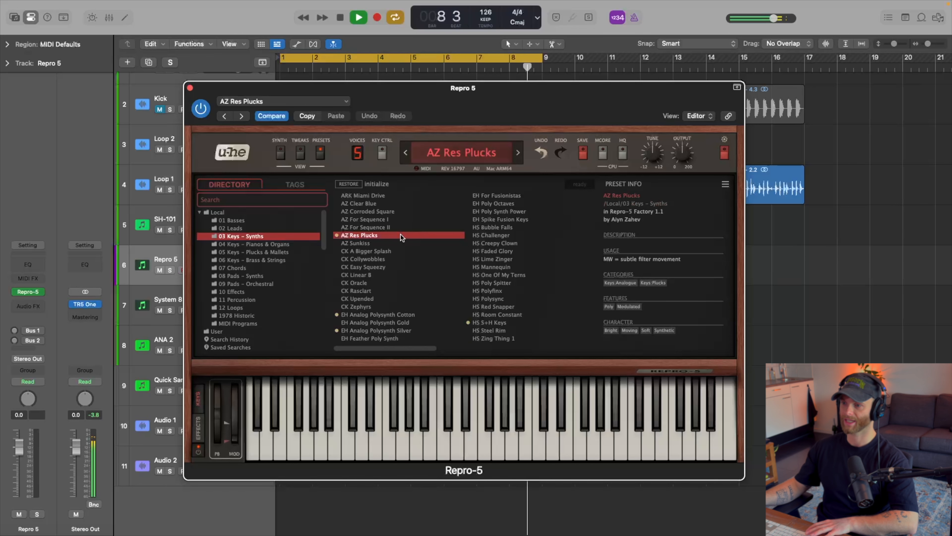
drag(398, 349, 511, 311)
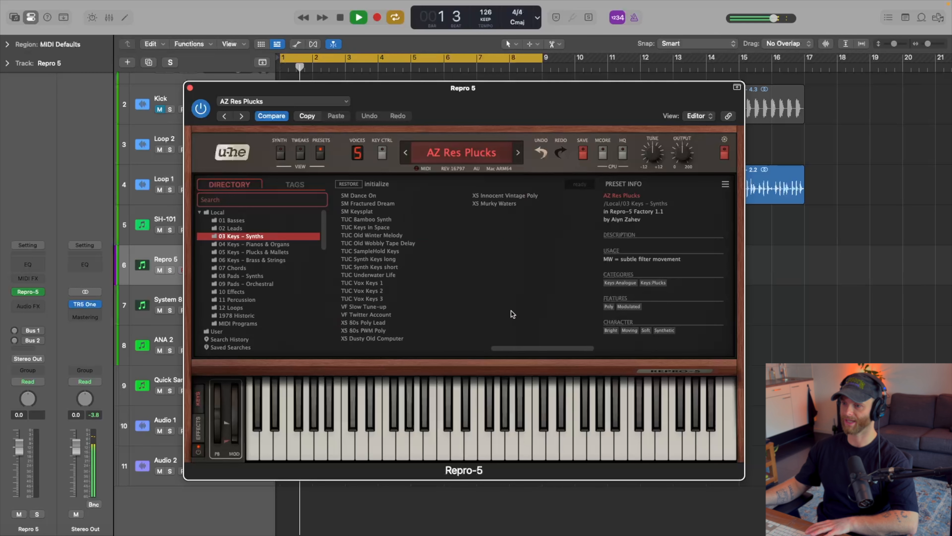
click(494, 204)
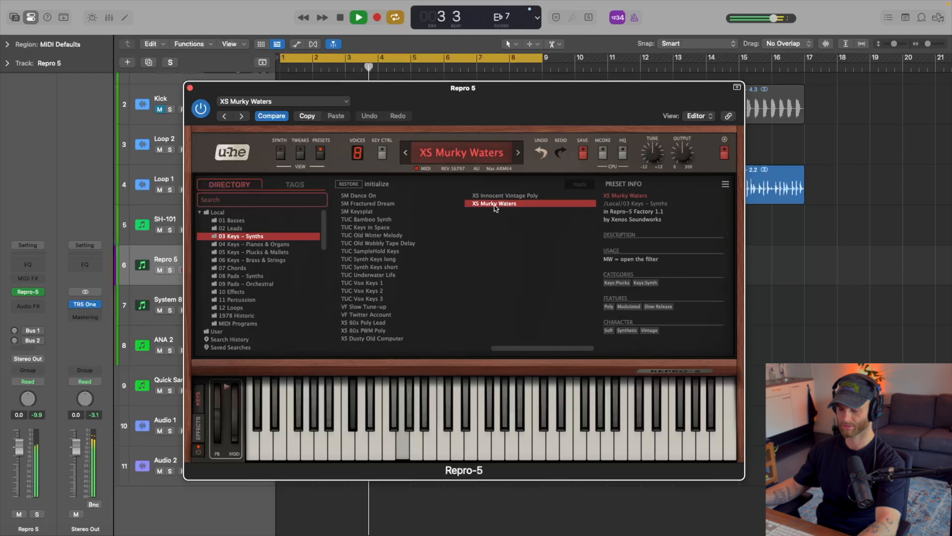
Insert a Transposer MIDI effect on the Repro 5 track with root C# and Natural Minor scale, and place it beside the synth window.
click(35, 277)
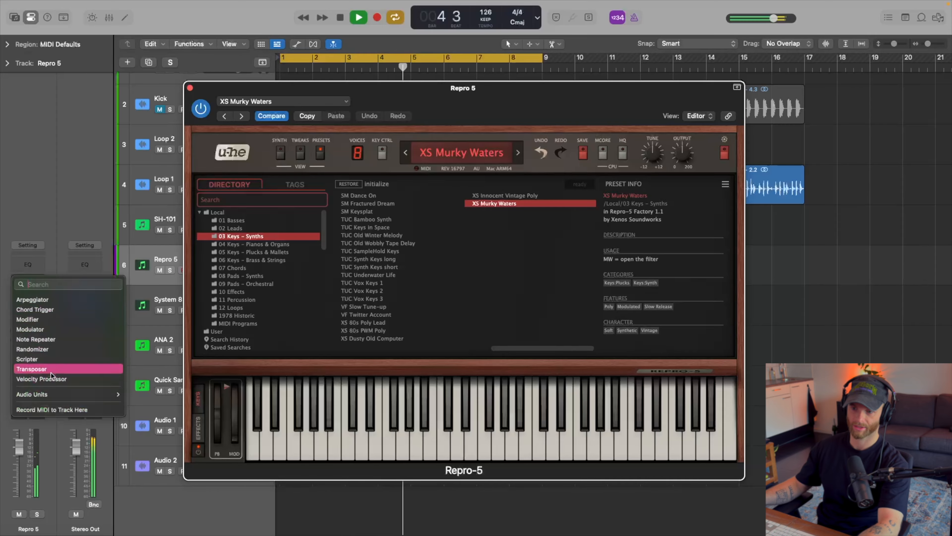
click(34, 367)
click(339, 229)
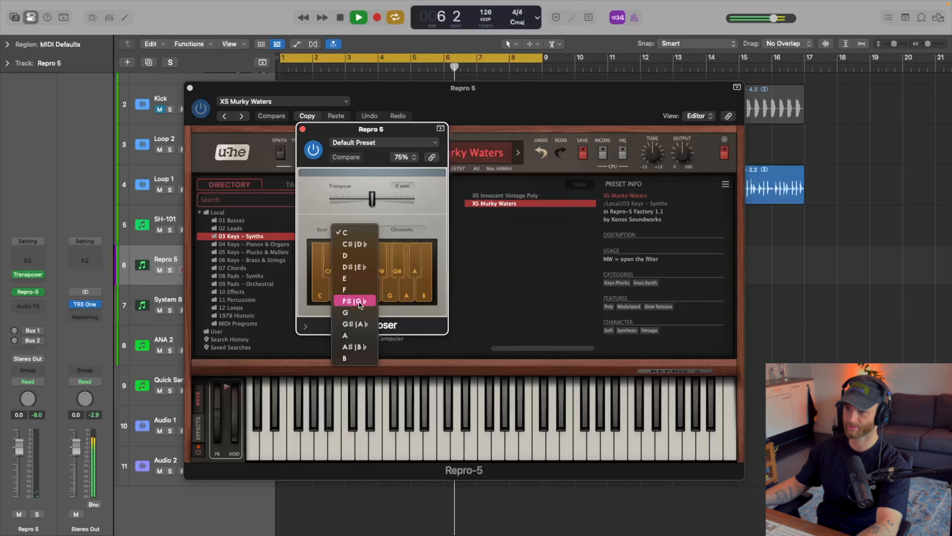
click(354, 244)
click(402, 229)
click(416, 363)
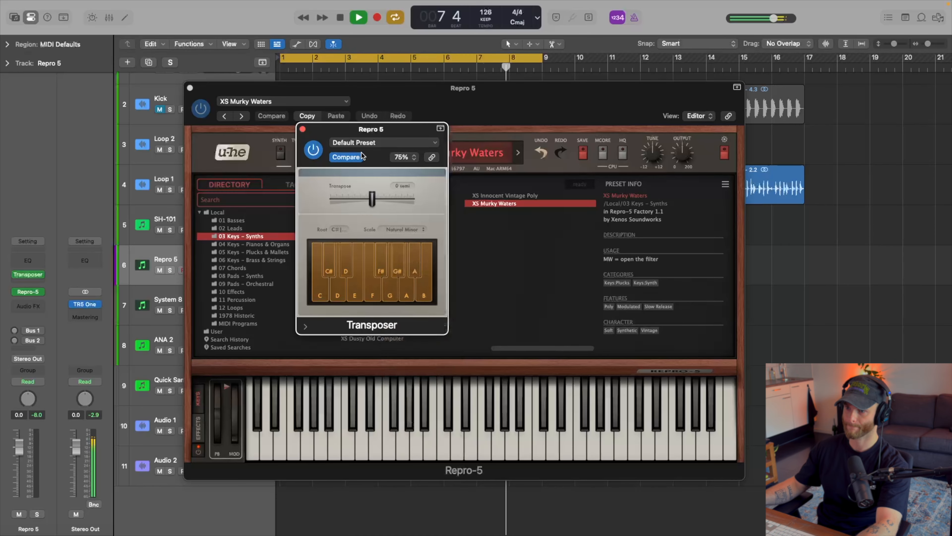
drag(390, 129, 231, 145)
drag(435, 95, 571, 85)
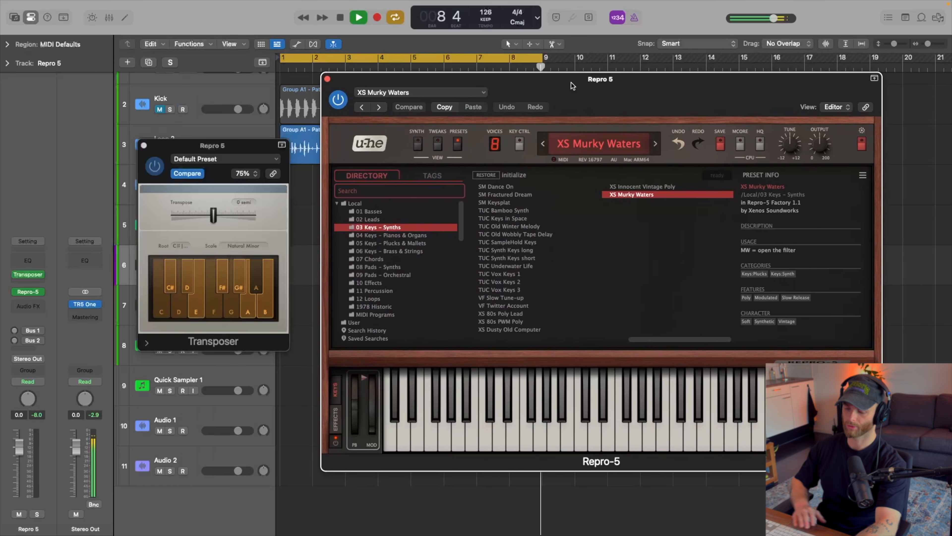
key(space)
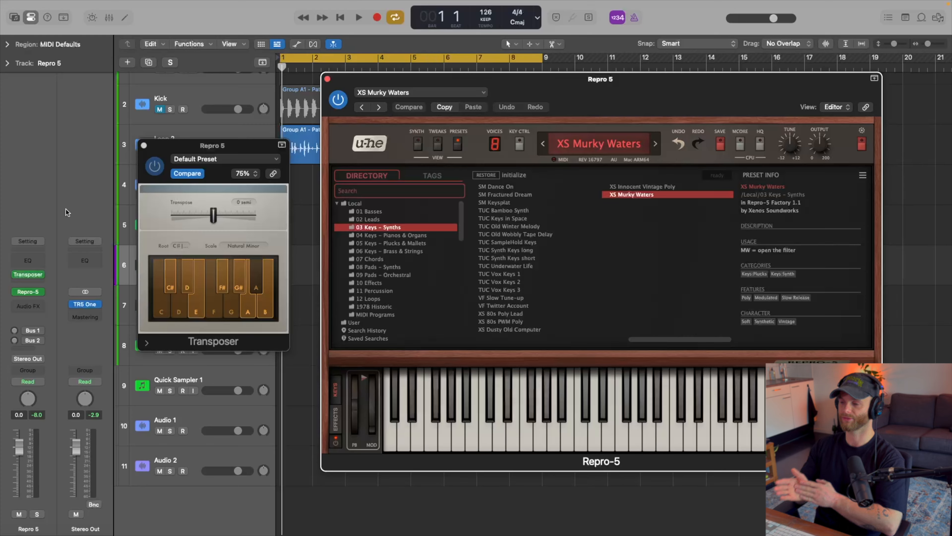
Bypass the Transposer and reposition its window and the Repro-5 window.
click(154, 166)
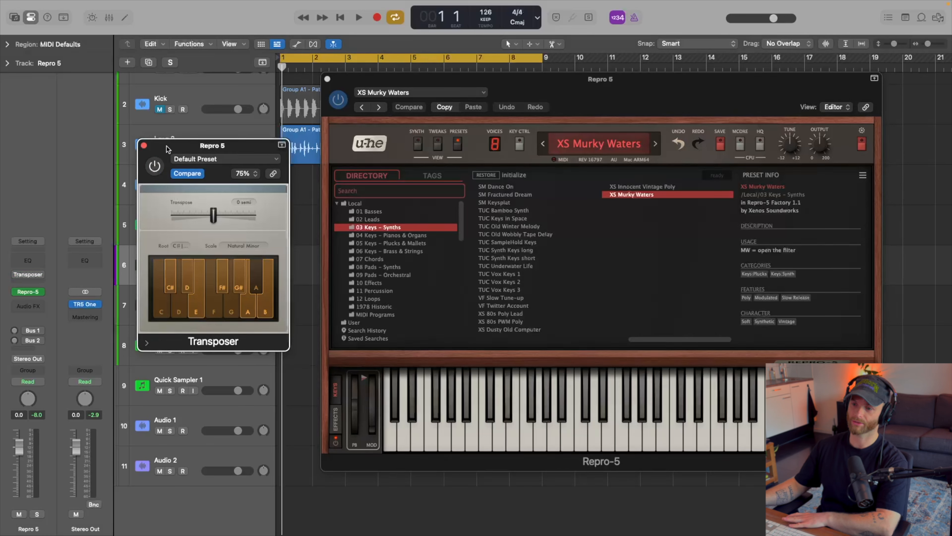
drag(167, 146, 98, 37)
click(86, 56)
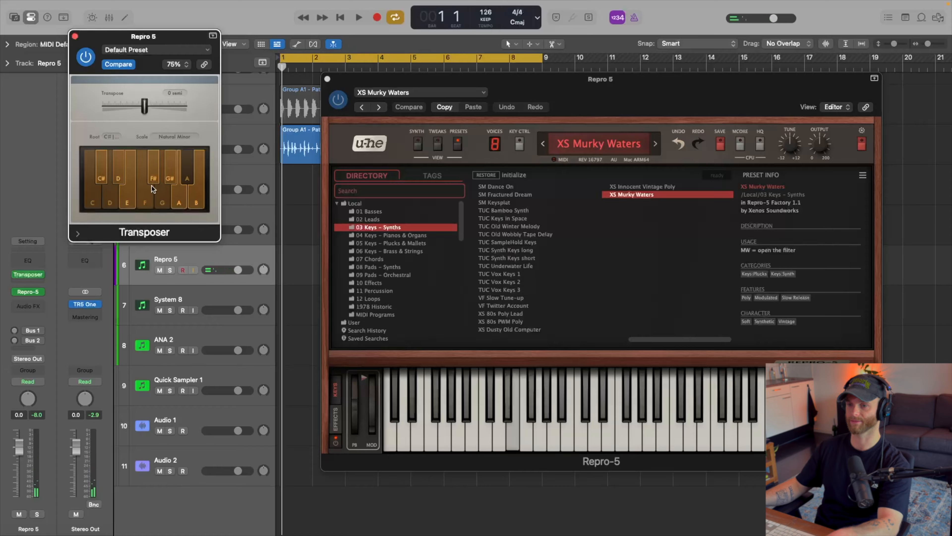
click(86, 57)
drag(96, 40, 88, 49)
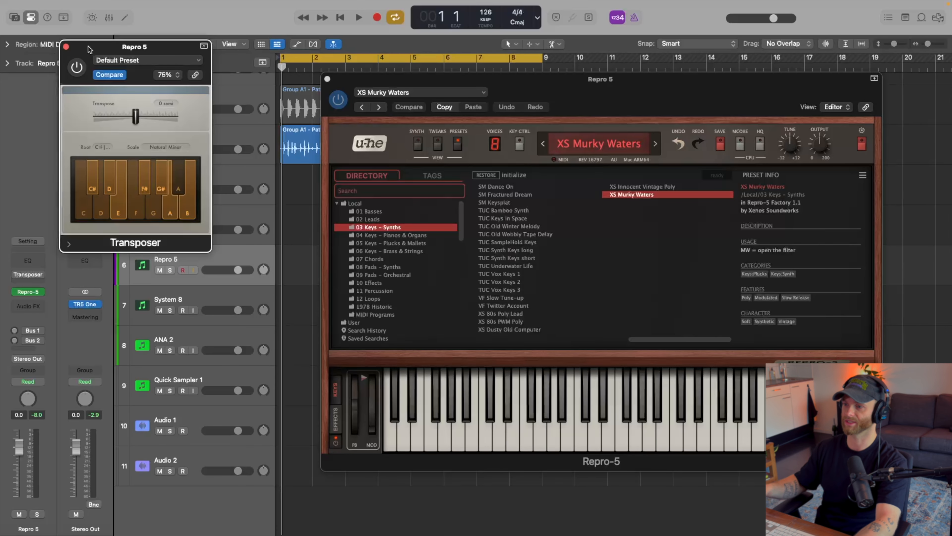
drag(606, 81, 606, 107)
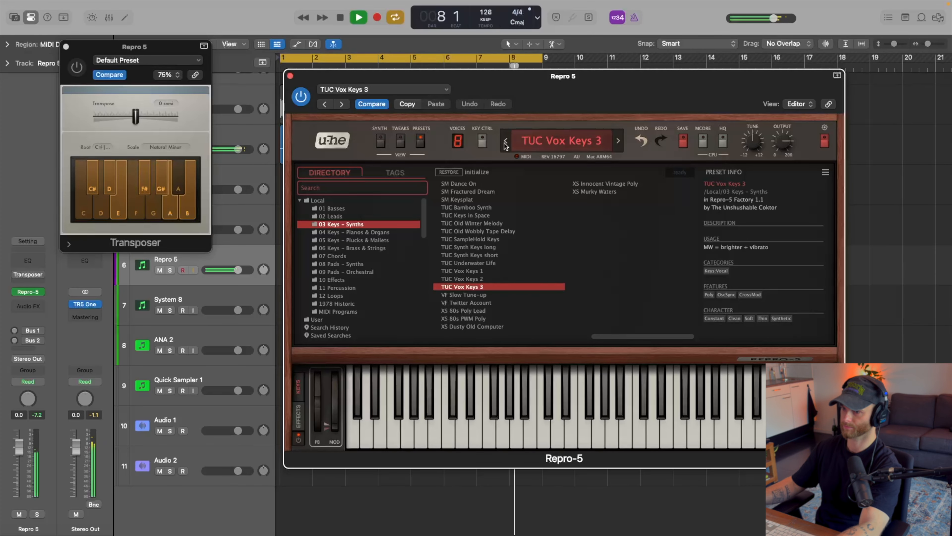
Step through the neighbouring Keys – Synths presets in Repro-5, stop playback, and settle on TUC Old Wobbly Tape Delay.
click(505, 141)
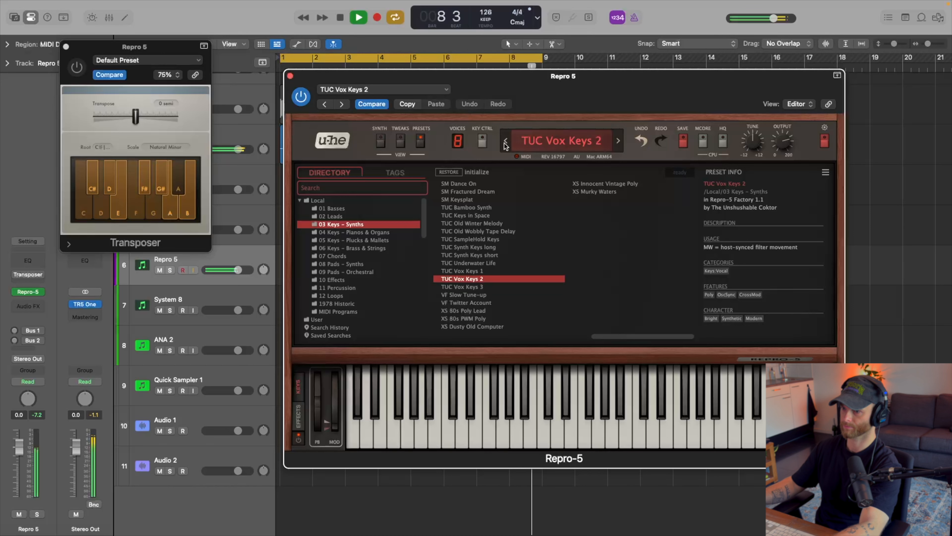
click(505, 141)
click(506, 141)
key(space)
click(505, 141)
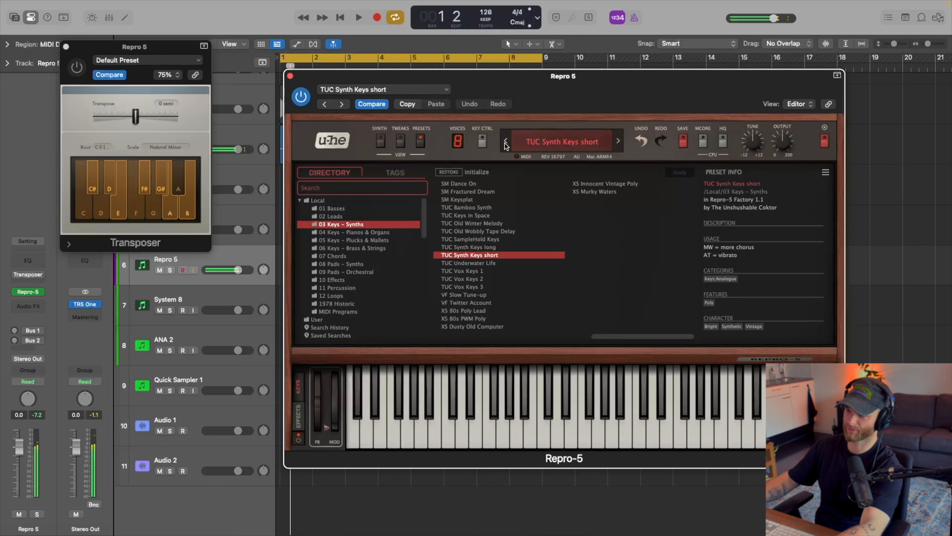
click(505, 141)
click(505, 141)
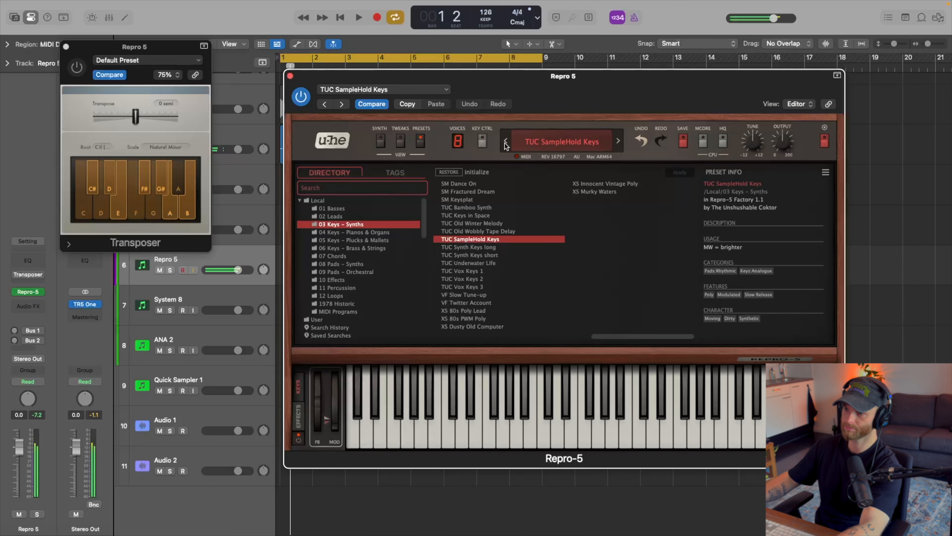
click(506, 141)
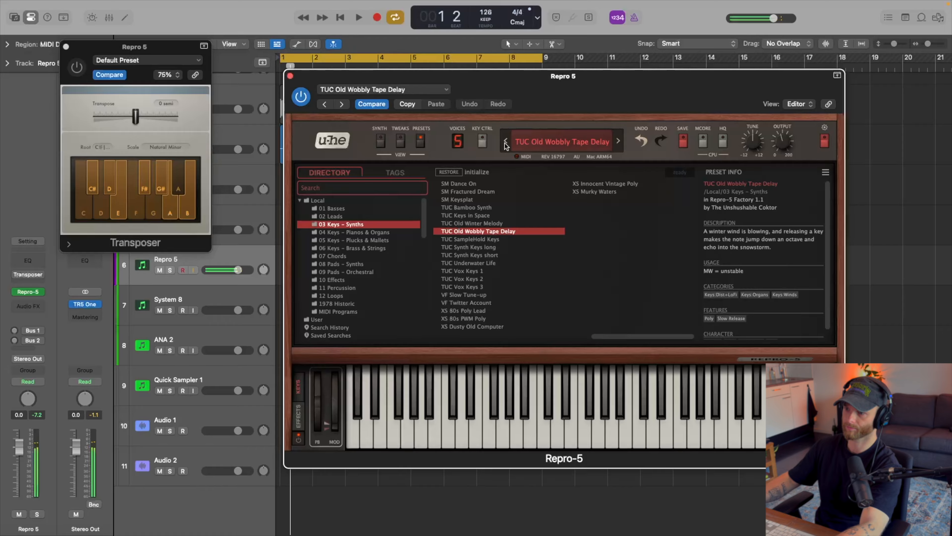
click(505, 141)
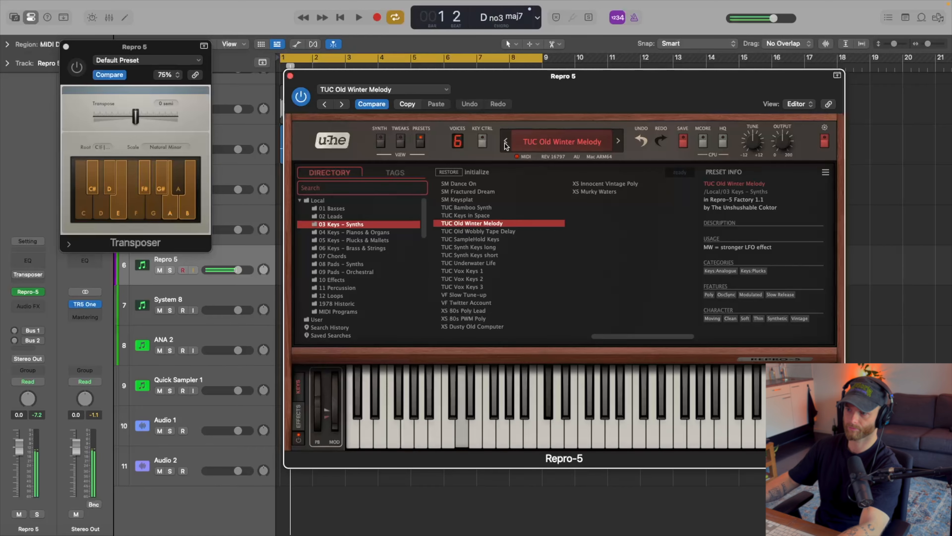
click(617, 142)
Show Repro-5's effects section, audition the sound over the loop, and hide the plug-in windows.
click(300, 417)
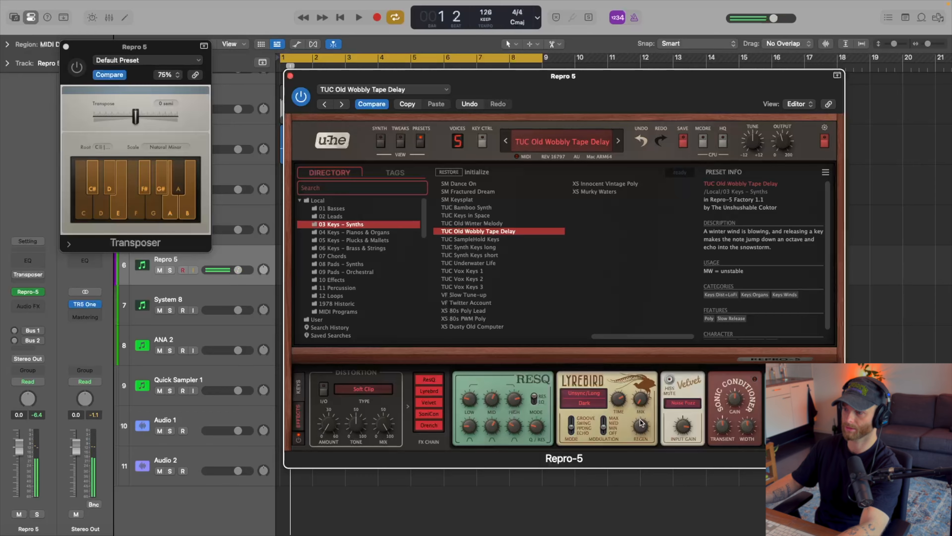
key(space)
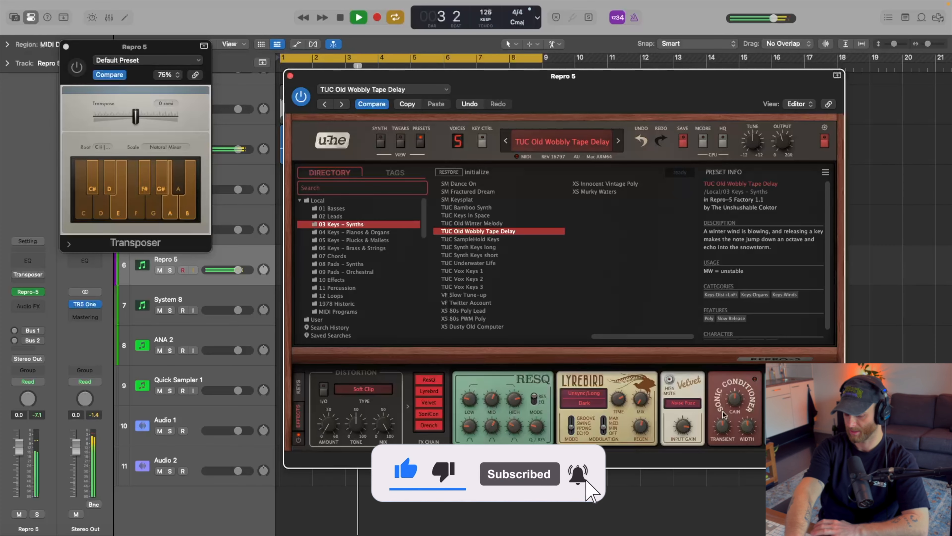
key(space)
key(v)
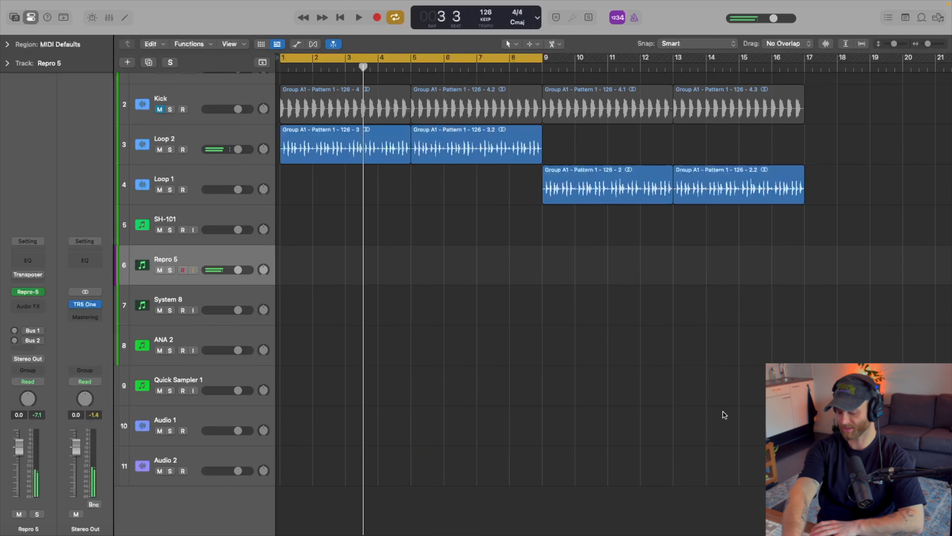
Record a four-bar pattern of short two-note stabs on the Repro 5 track from bar 1.
key(v)
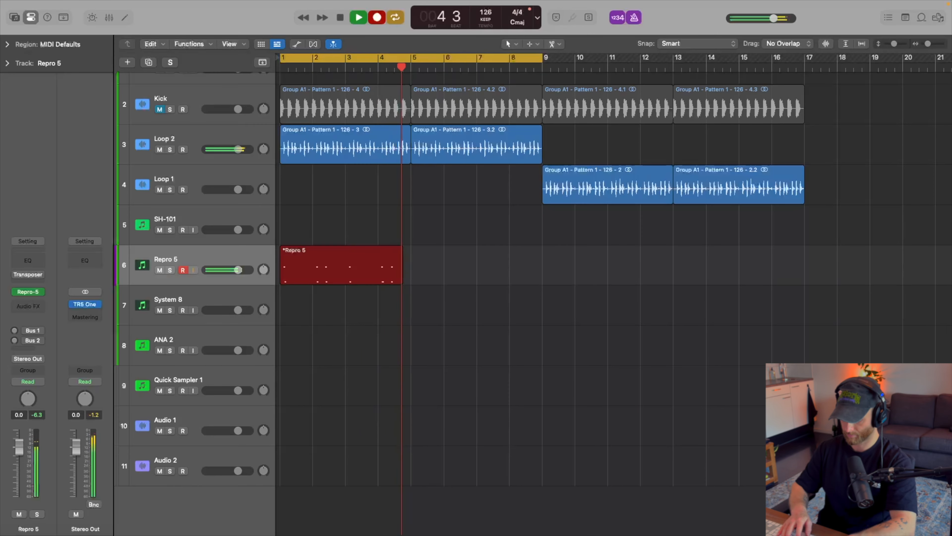
key(space)
key(v)
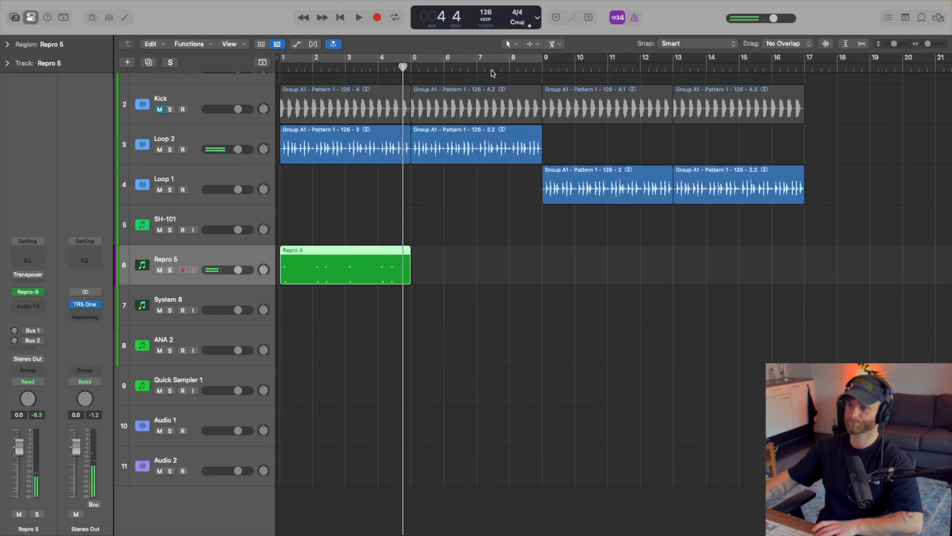
Set the cycle to the recorded four-bar Repro 5 region and quantize all its notes to 1/16 in the Piano Roll.
key(e)
scroll(576, 399, down, 3)
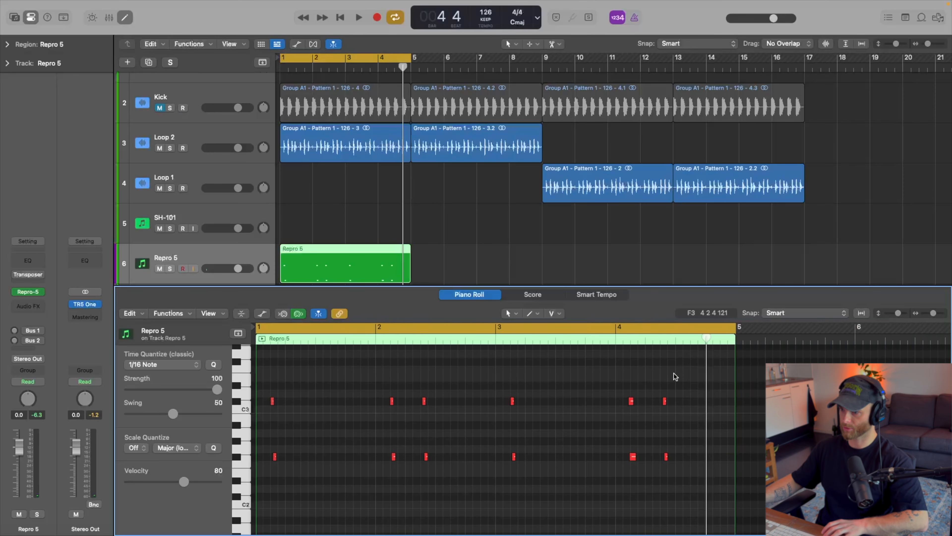
drag(689, 372, 261, 529)
scroll(325, 500, up, 3)
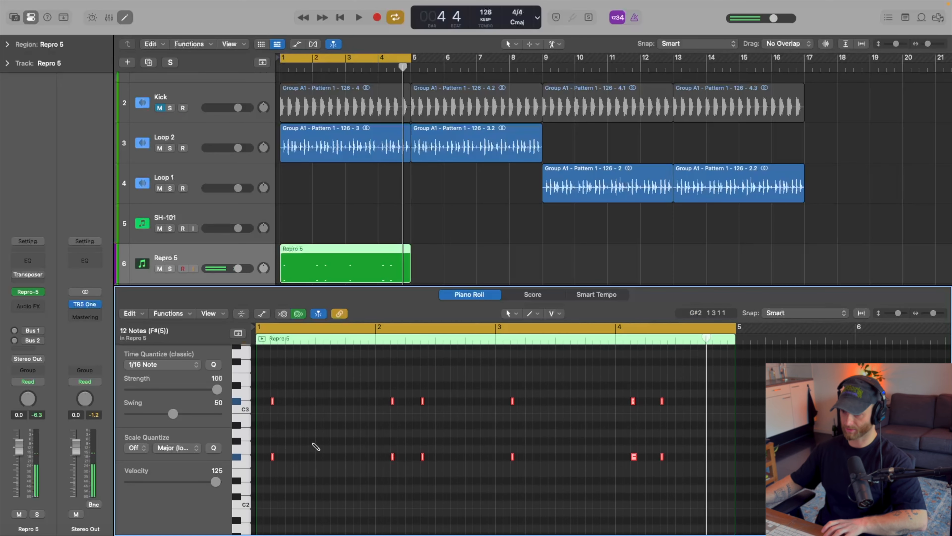
Hide the inspector to widen the Piano Roll and deselect the notes.
key(i)
scroll(312, 443, up, 5)
scroll(317, 443, left, 5)
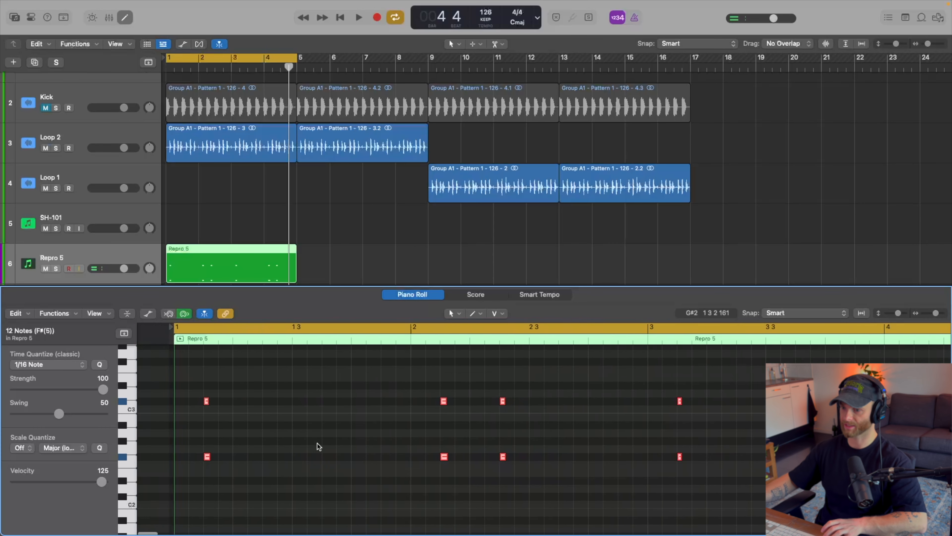
click(265, 438)
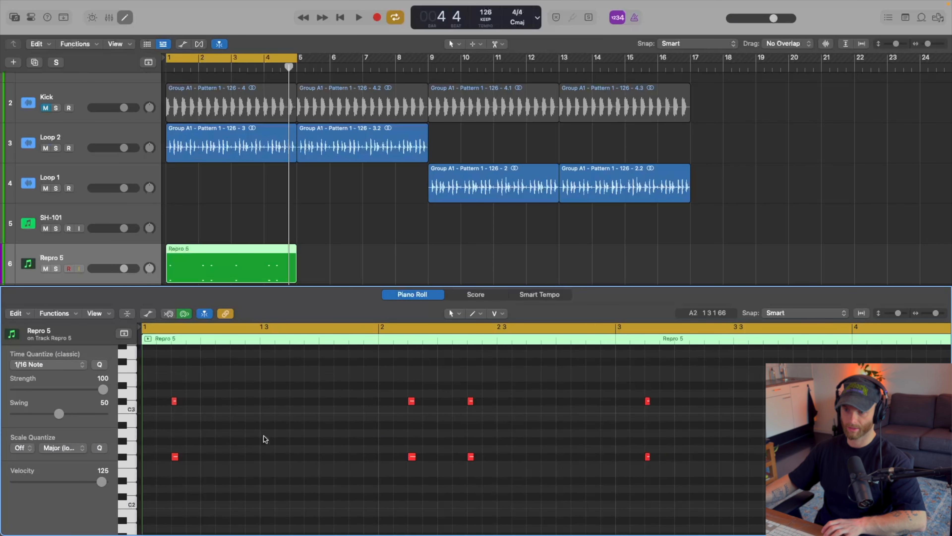
scroll(277, 421, down, 1)
scroll(281, 420, down, 3)
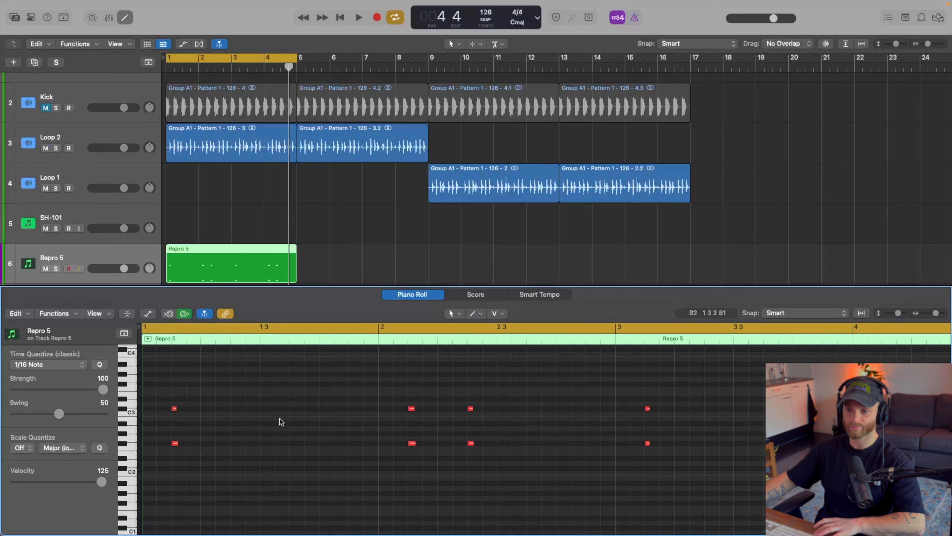
Copy notes within the region's first stab to build a four-note chord, and play the loop to hear it.
key(space)
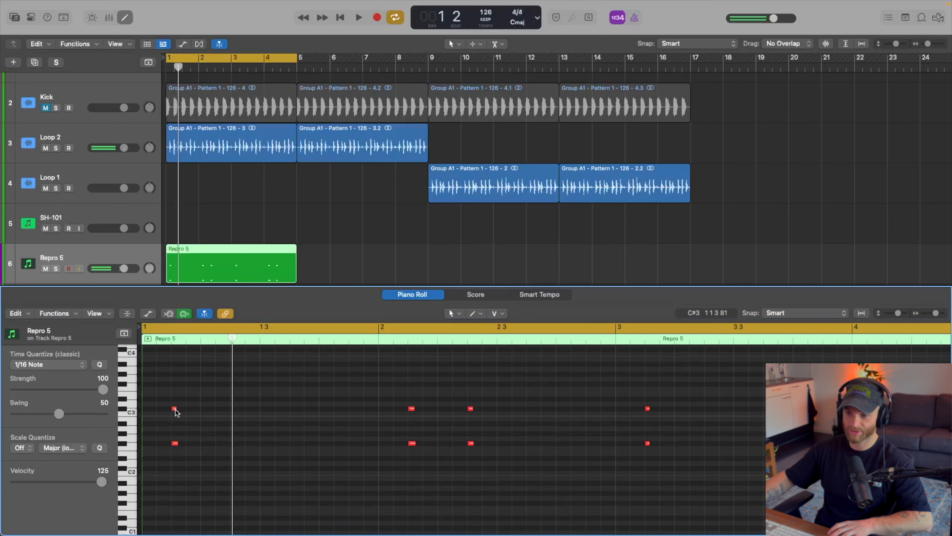
key(v)
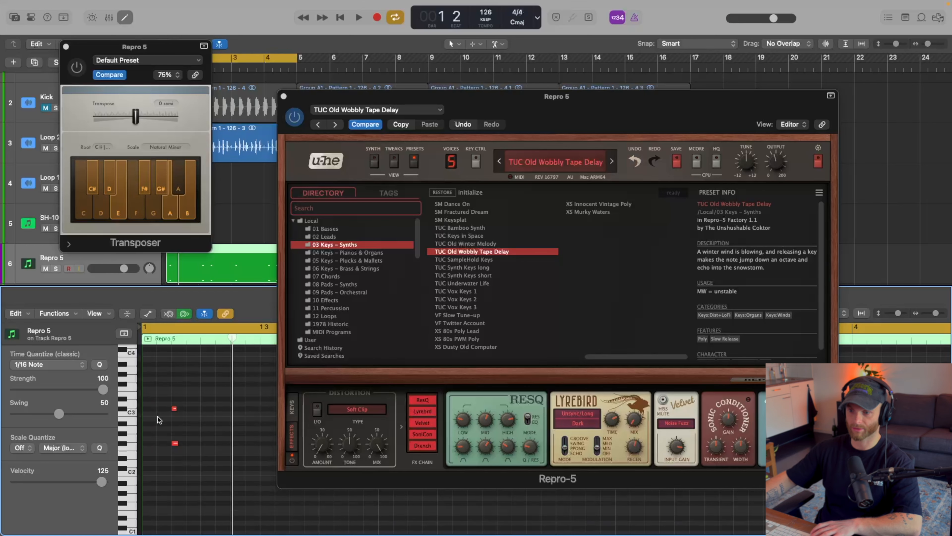
key(v)
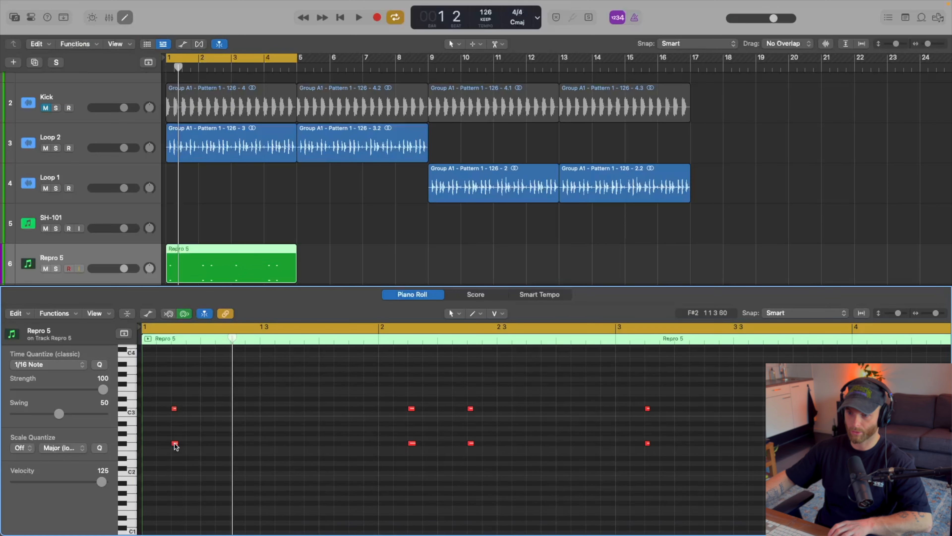
drag(175, 445, 176, 424)
key(space)
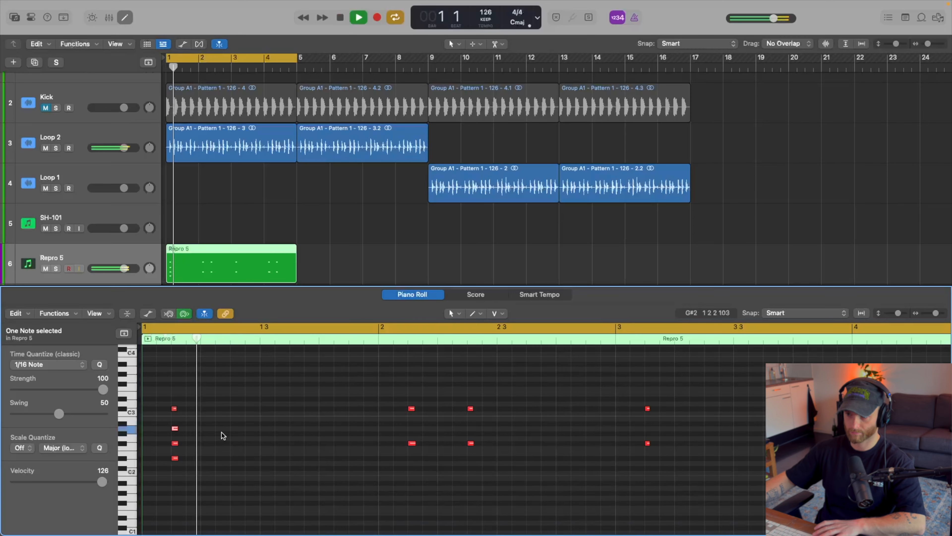
Build the first stab in bar 2 into a C#2, E2, G#2, C#3 chord, and lower the next stab's bottom note to C#2.
key(space)
click(412, 442)
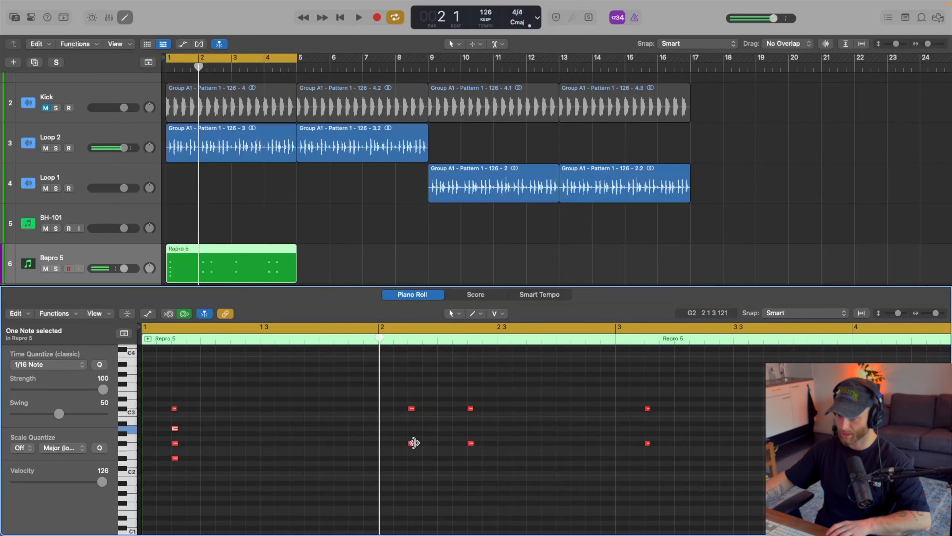
drag(410, 445, 411, 469)
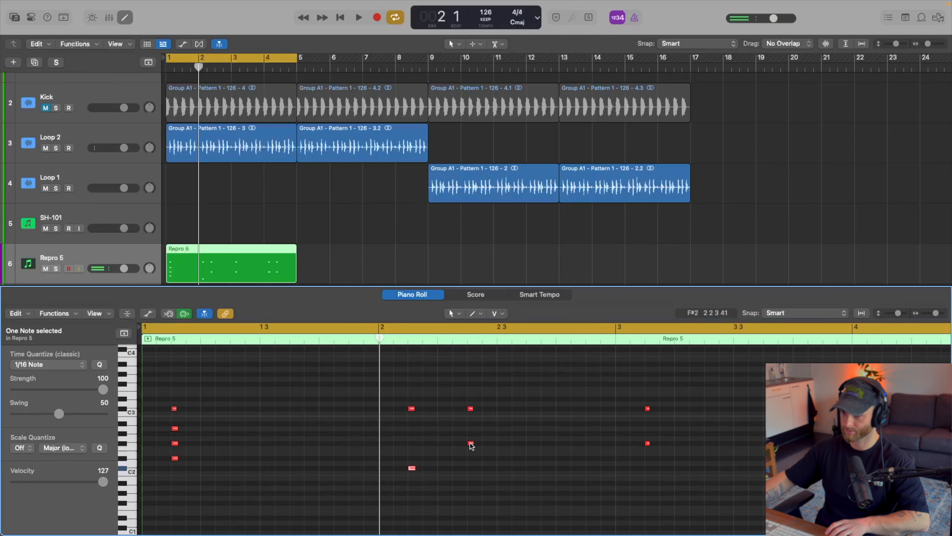
drag(470, 443, 473, 469)
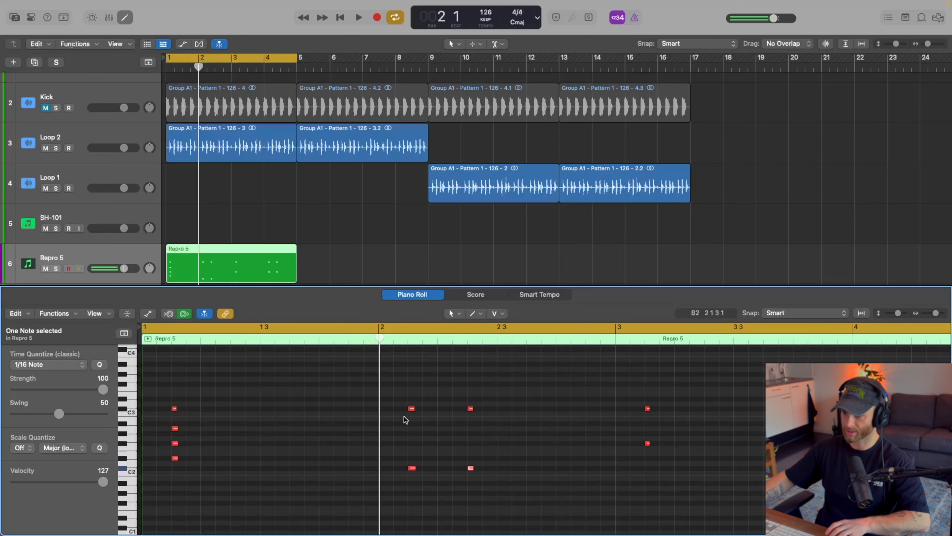
drag(411, 408, 411, 436)
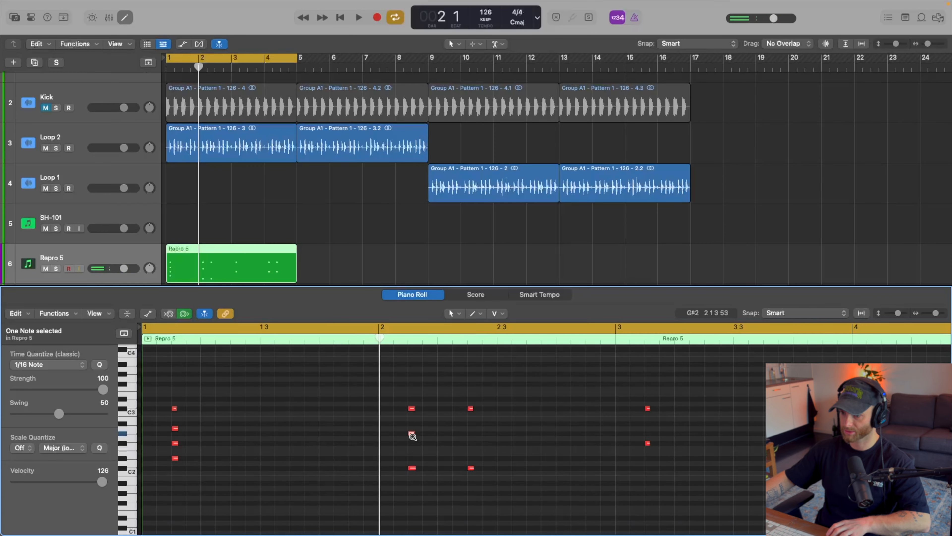
drag(414, 470, 412, 453)
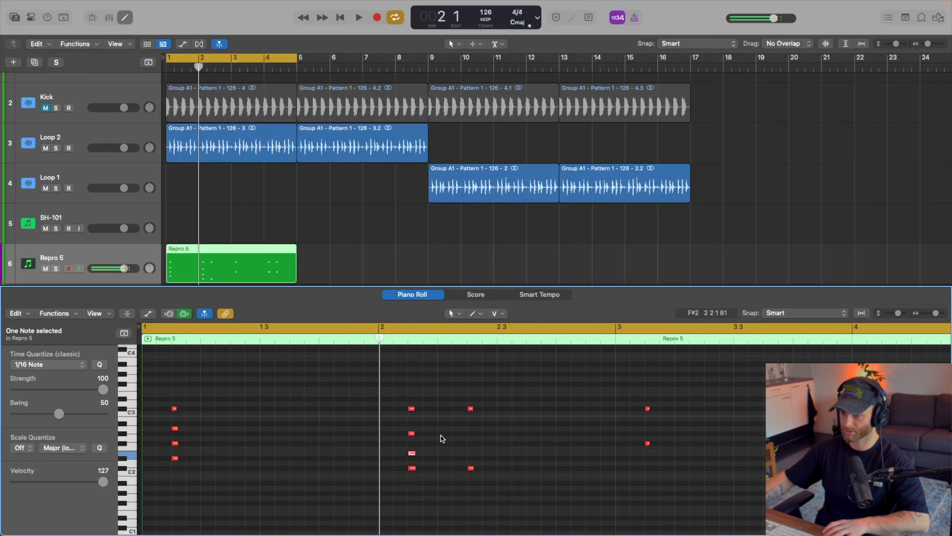
click(411, 433)
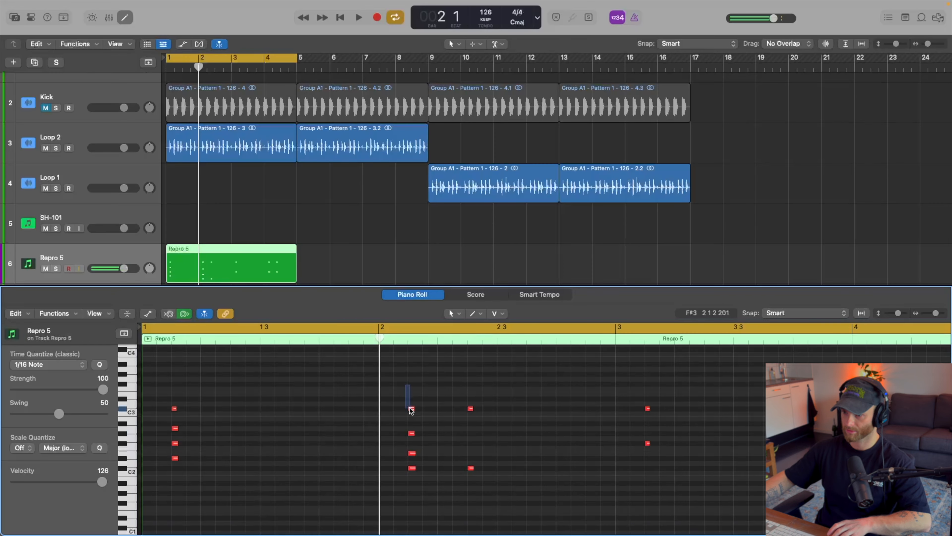
Copy the four-note C# minor chord onto the next stab in bar 2, play the loop, and deselect the notes.
drag(405, 385, 470, 468)
key(space)
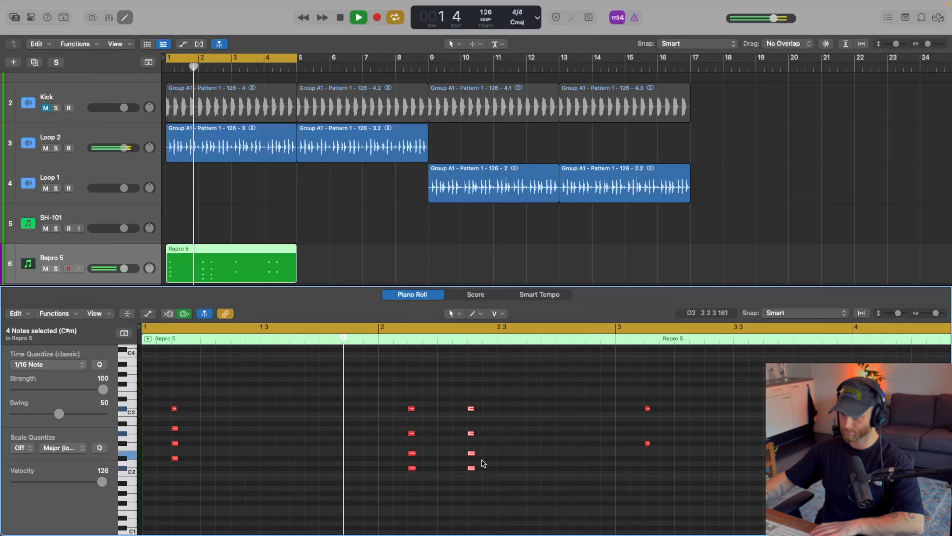
scroll(532, 456, up, 1)
click(536, 457)
key(space)
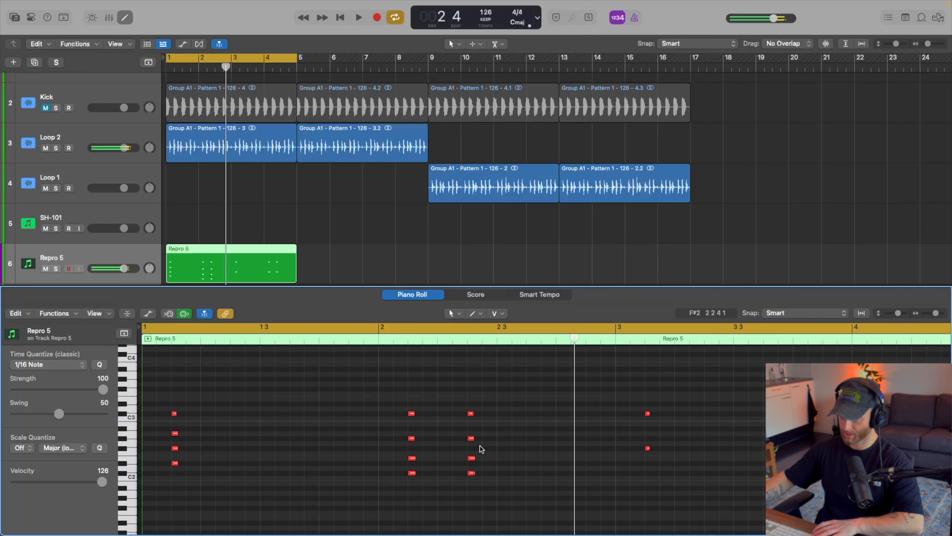
Replace the top note of the second stab in bar 2 with D#3 and play the loop.
scroll(473, 441, right, 1)
scroll(469, 414, up, 1)
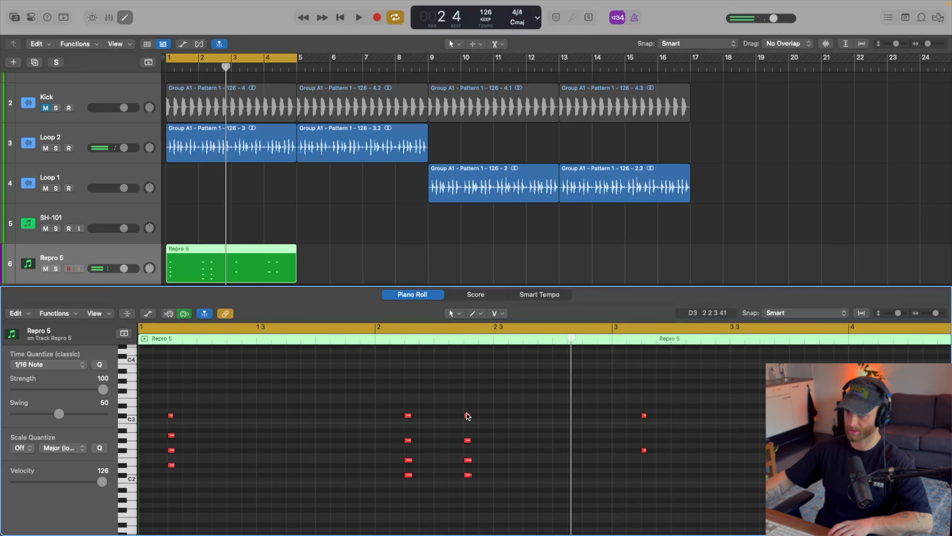
click(467, 419)
key(Return)
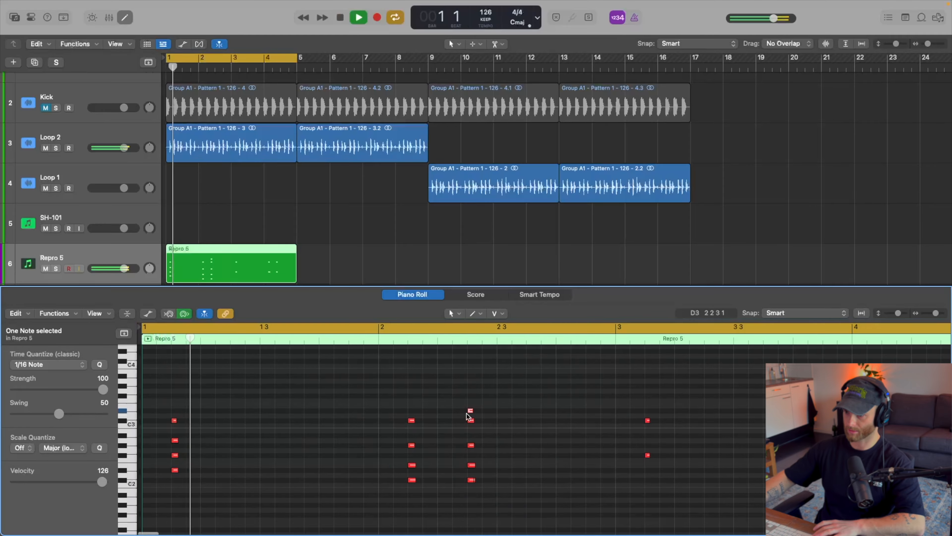
click(470, 420)
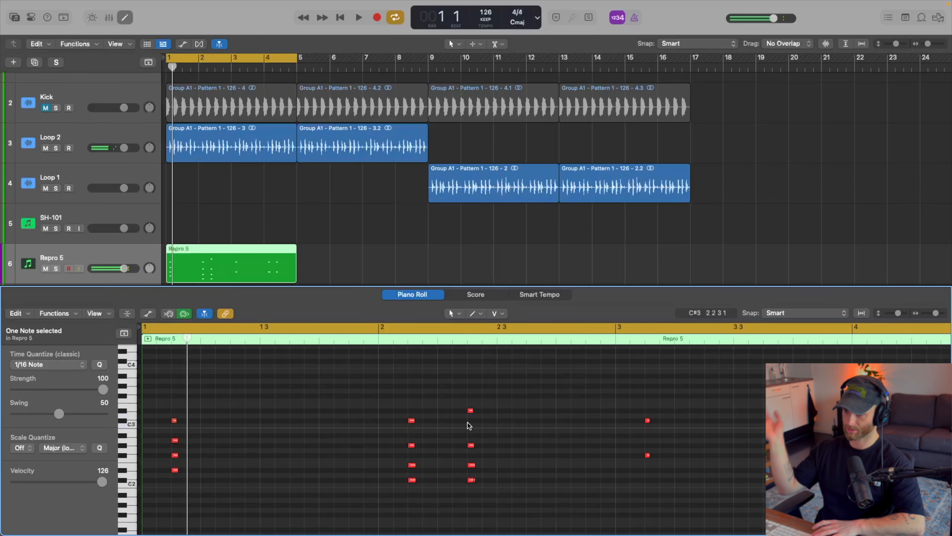
key(Delete)
key(space)
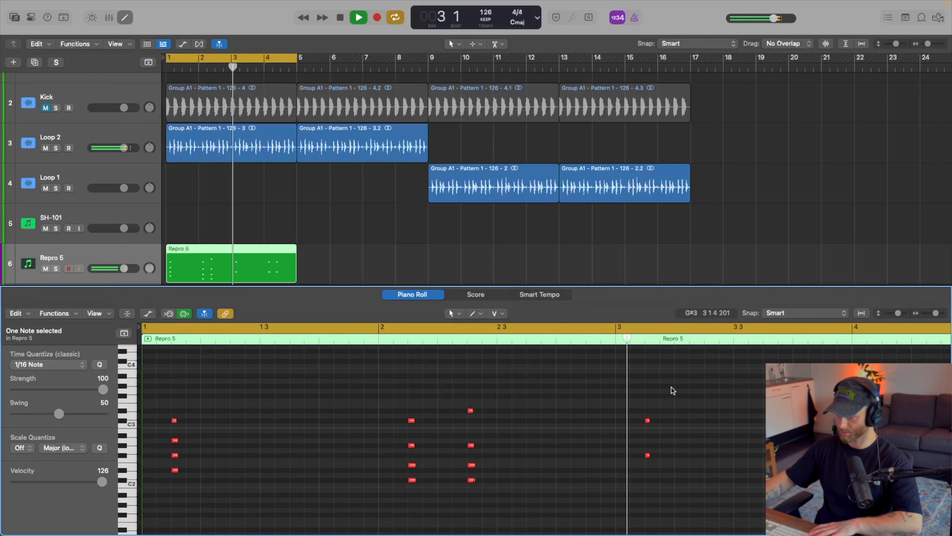
Shorten the Repro 5 region to its first two bars, loop it up to bar 5, and play it.
key(space)
drag(295, 273, 296, 244)
key(space)
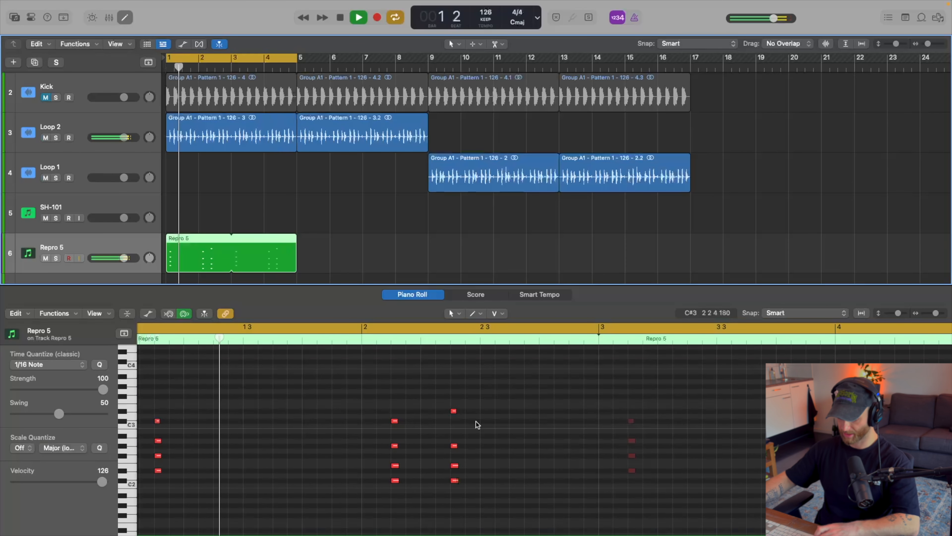
Close the Piano Roll, bring up the Repro 5 track's plug-in windows, and switch Repro-5 to its synth view.
key(p)
key(v)
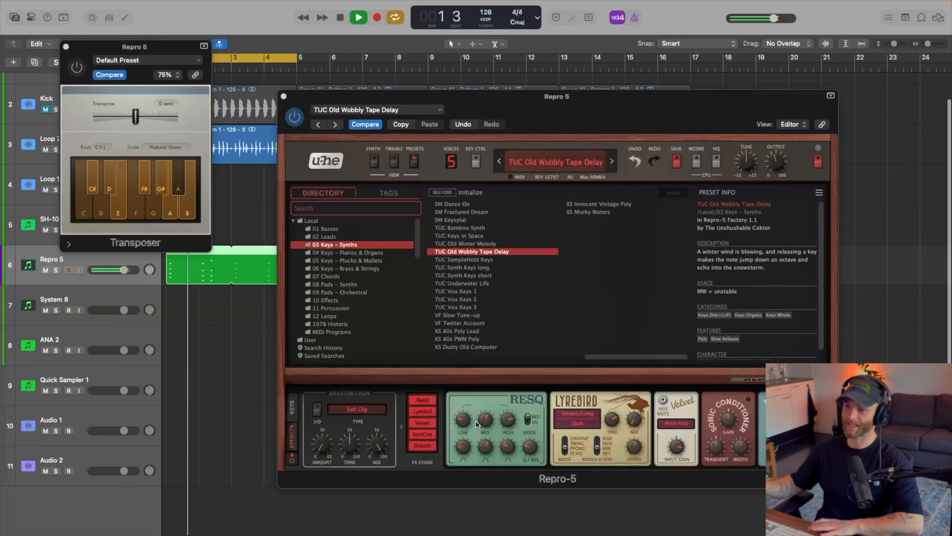
key(space)
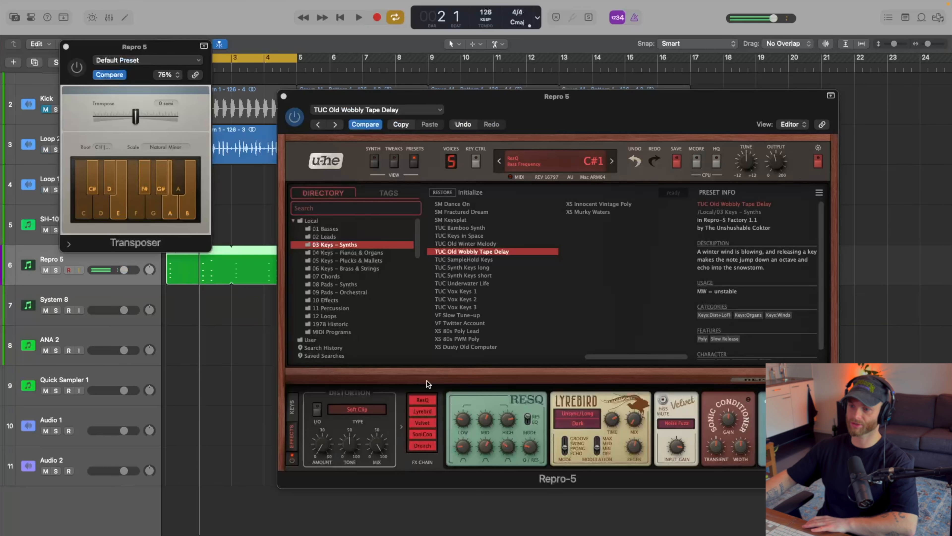
click(374, 162)
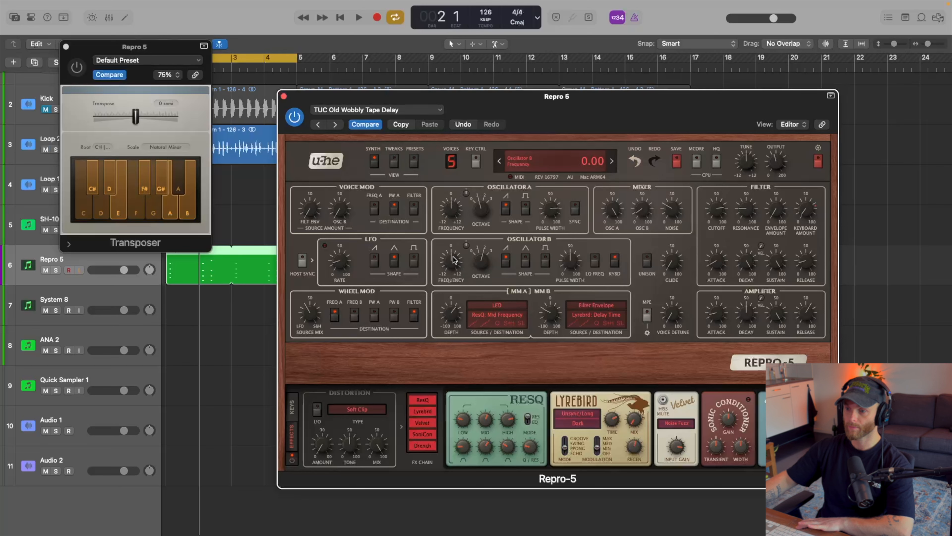
Play the loop and lower Repro-5's filter cutoff to about 60.
key(space)
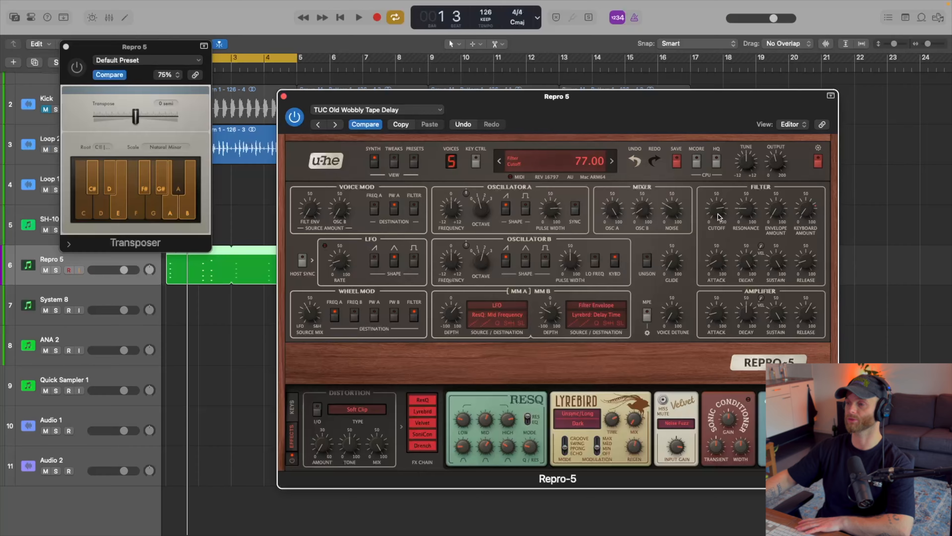
drag(718, 219, 717, 239)
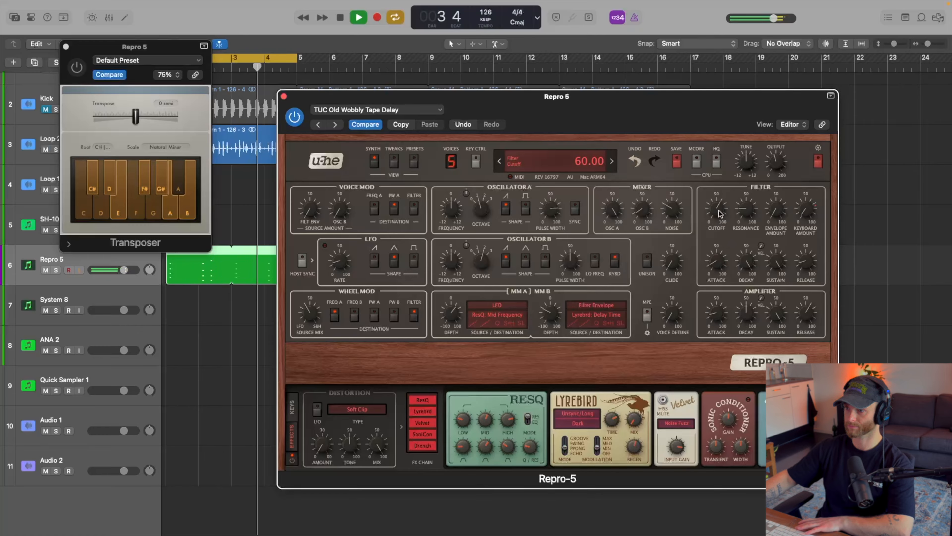
drag(719, 210, 719, 214)
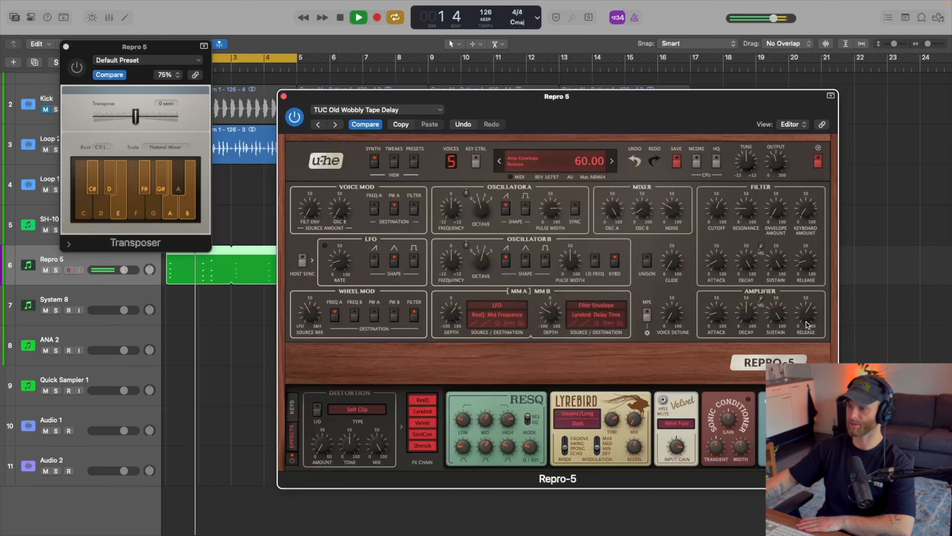
Shorten Repro-5's amplifier envelope release and adjust its filter envelope amount while the loop plays.
drag(807, 321, 805, 338)
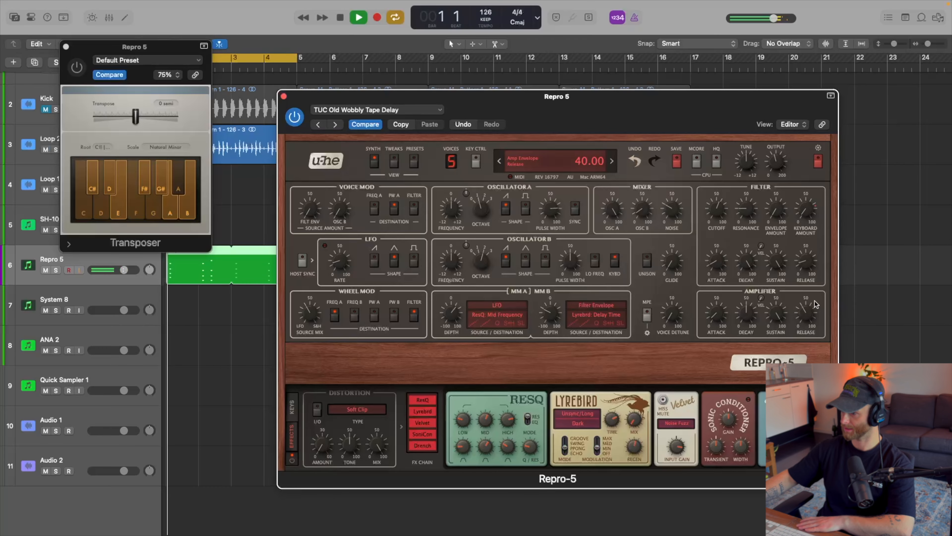
drag(777, 194, 779, 183)
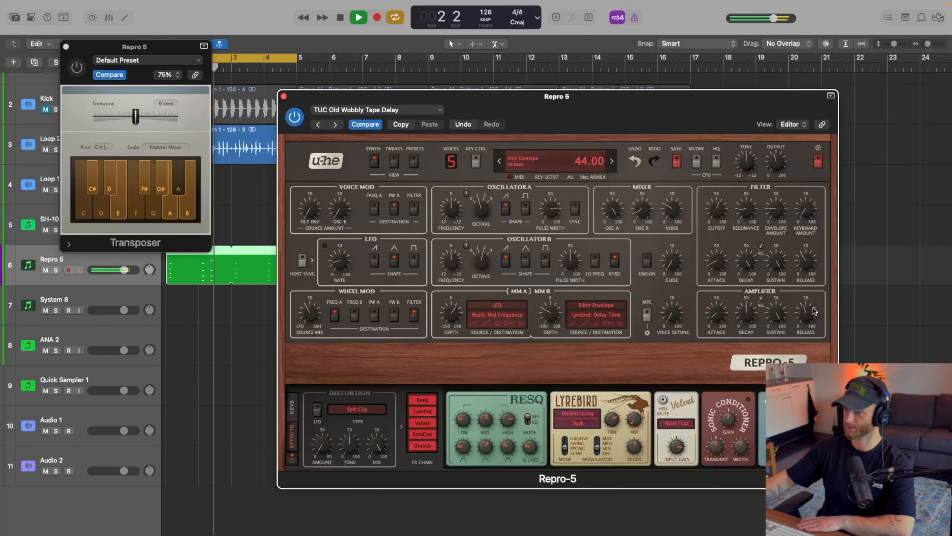
mouse_move(812, 309)
mouse_down()
mouse_move(818, 300)
mouse_move(807, 326)
mouse_up()
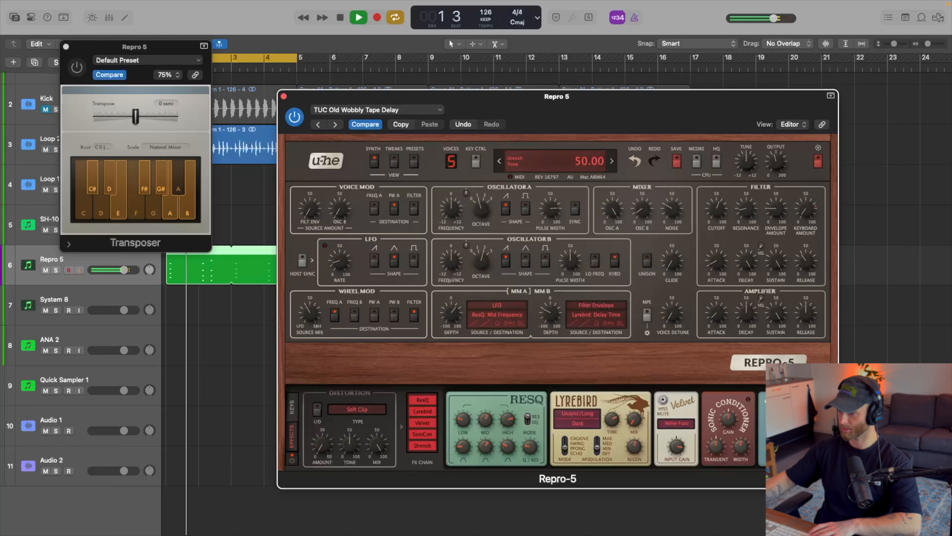
Set the Drench effect's dry/wet mix to 25 and hide the plug-in windows.
mouse_move(810, 447)
mouse_down()
mouse_move(810, 418)
mouse_move(824, 441)
mouse_up()
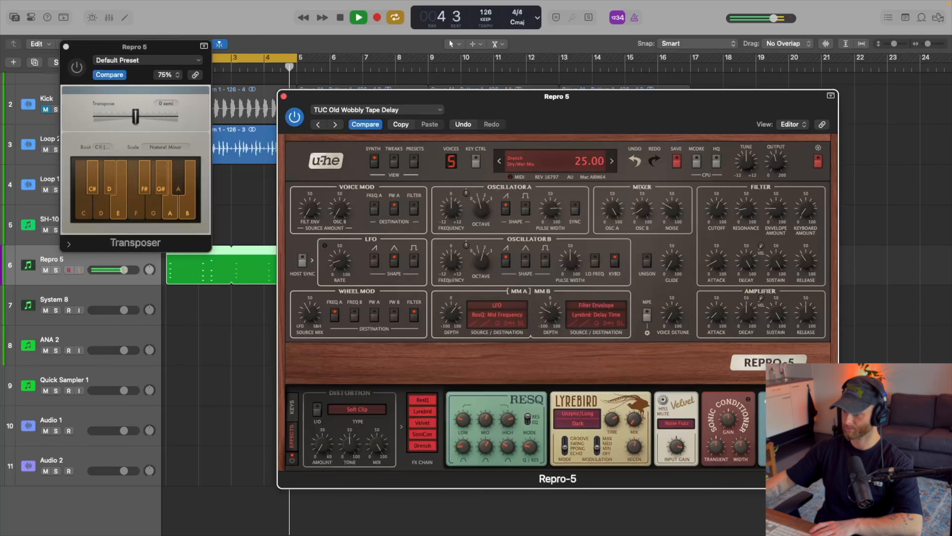
key(v)
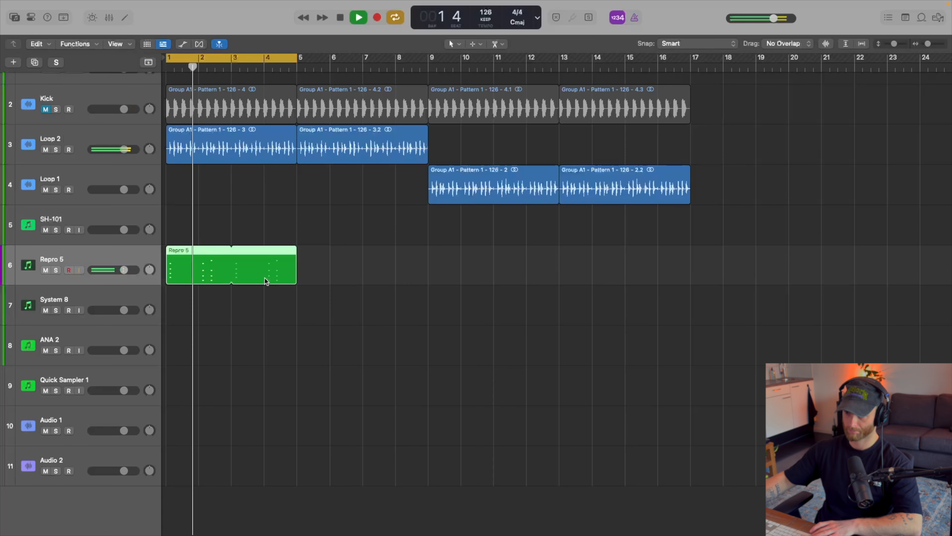
Open the two-bar Repro 5 region in the Piano Roll and stop playback.
double_click(257, 279)
scroll(210, 384, up, 3)
key(space)
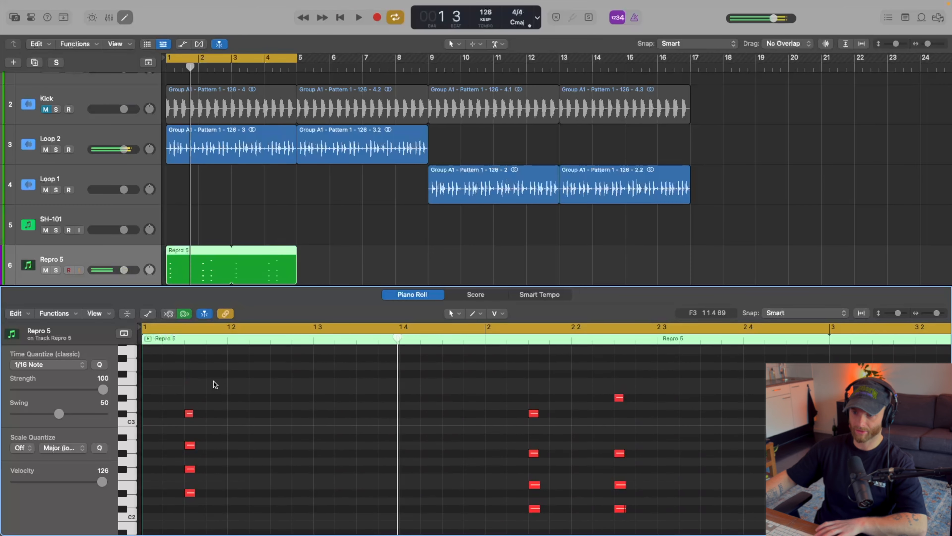
Try raising the first stab's top two notes by two semitones and listen to the loop.
drag(219, 391, 178, 447)
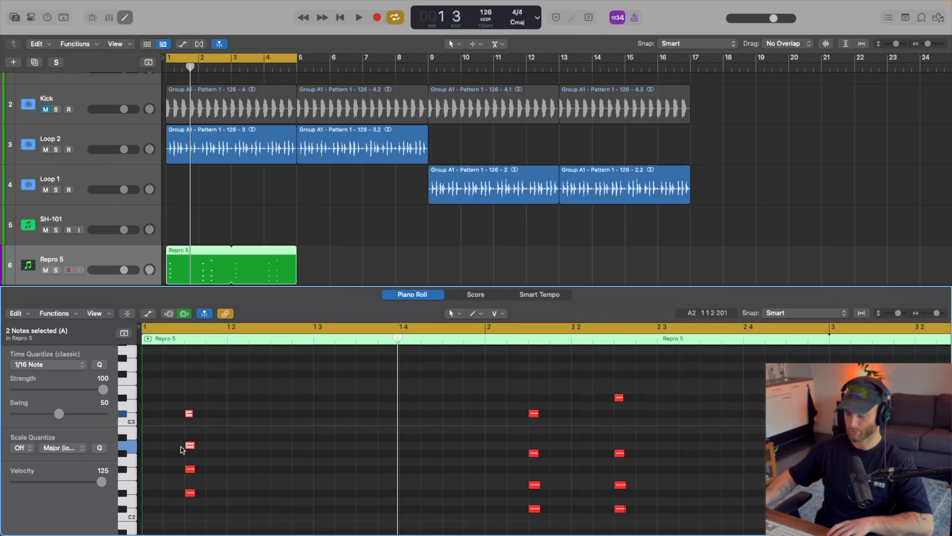
key(alt+Up)
key(alt+Up)
key(space)
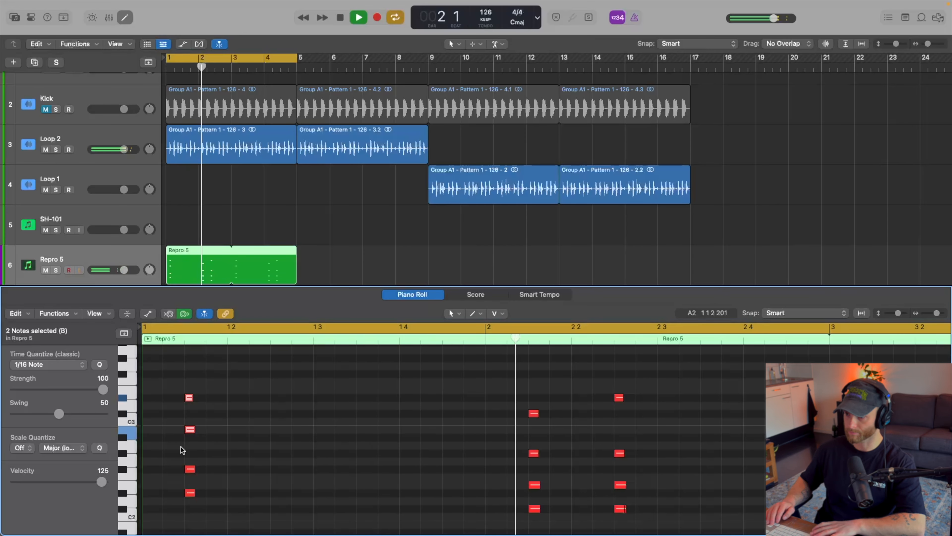
key(space)
key(space)
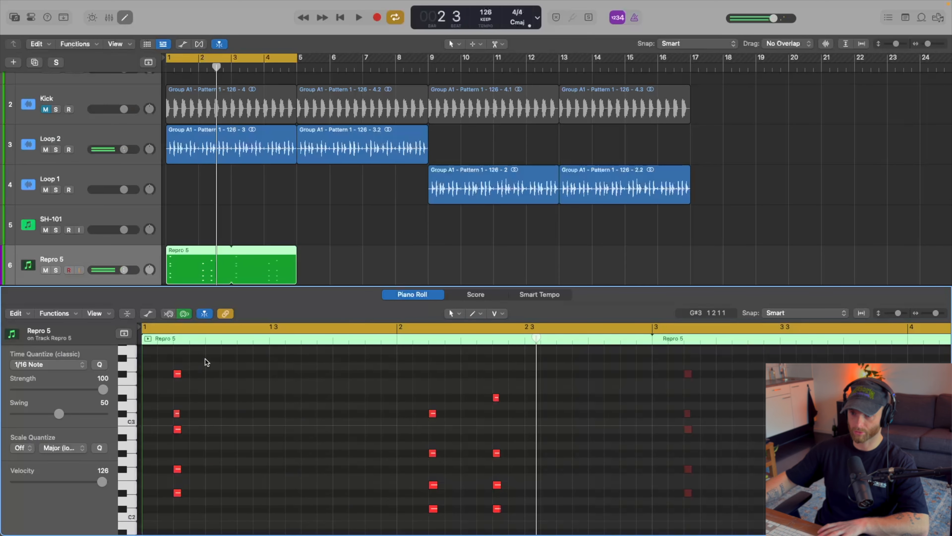
Rework the first stab into a three-note chord of D#2, G#2 and C#3, and play the loop.
click(177, 374)
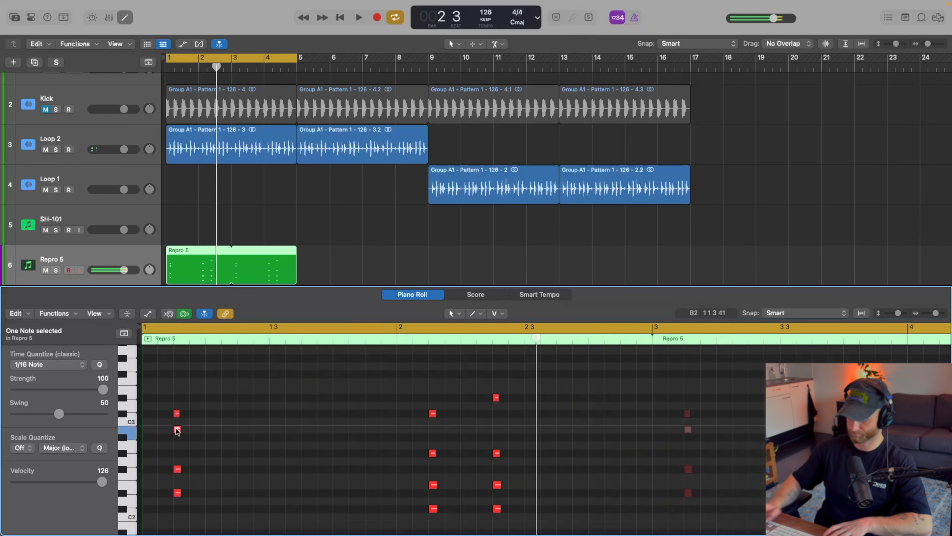
click(177, 468)
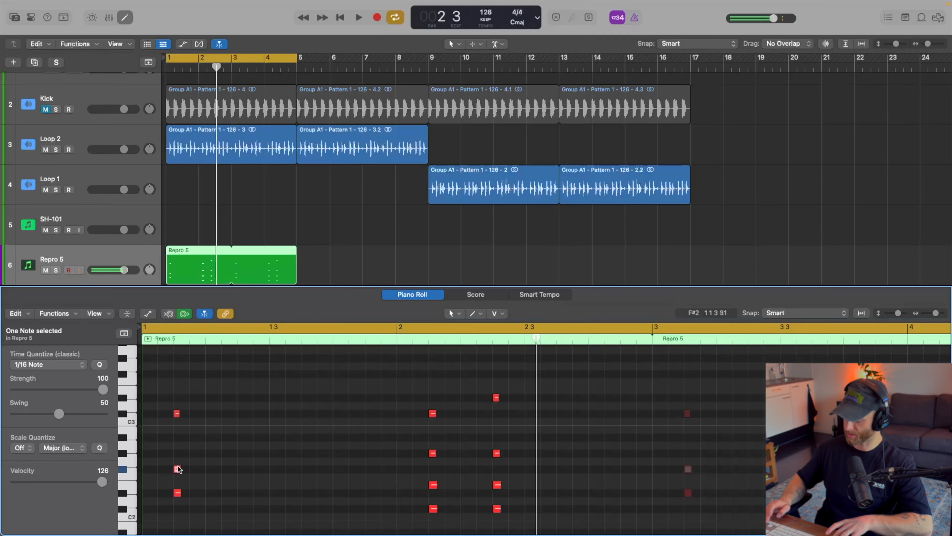
drag(178, 468, 178, 453)
key(space)
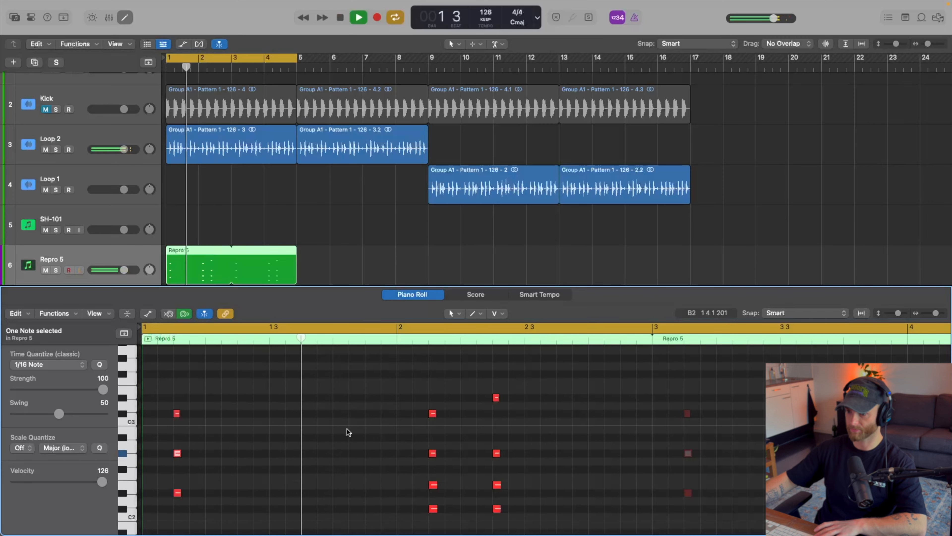
Delete the E2 note from the first stab in bar 2, replay the loop, and close the Piano Roll.
key(space)
click(411, 482)
click(434, 484)
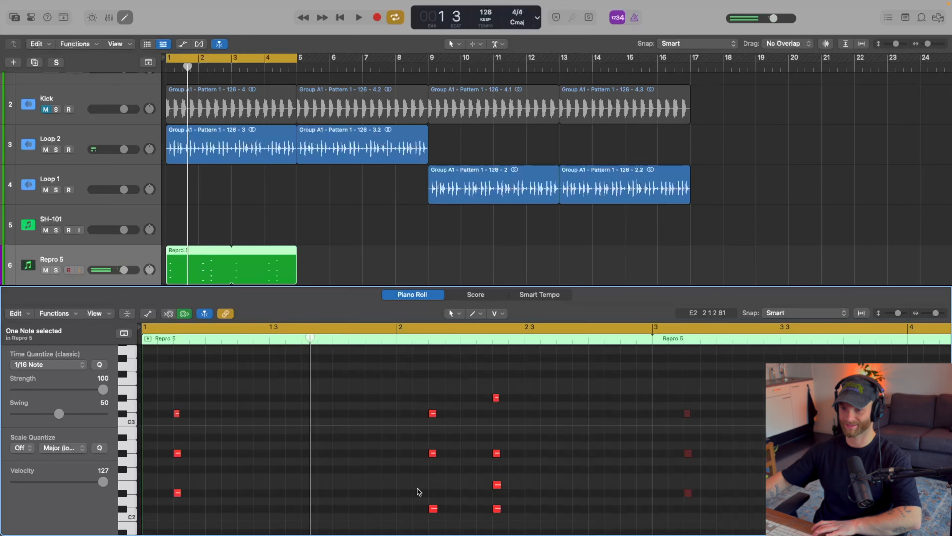
key(space)
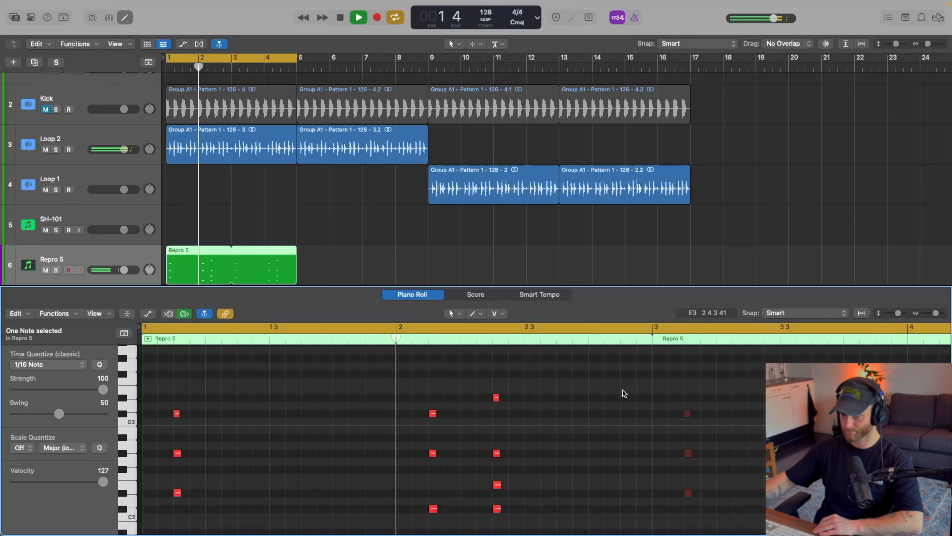
key(space)
key(space)
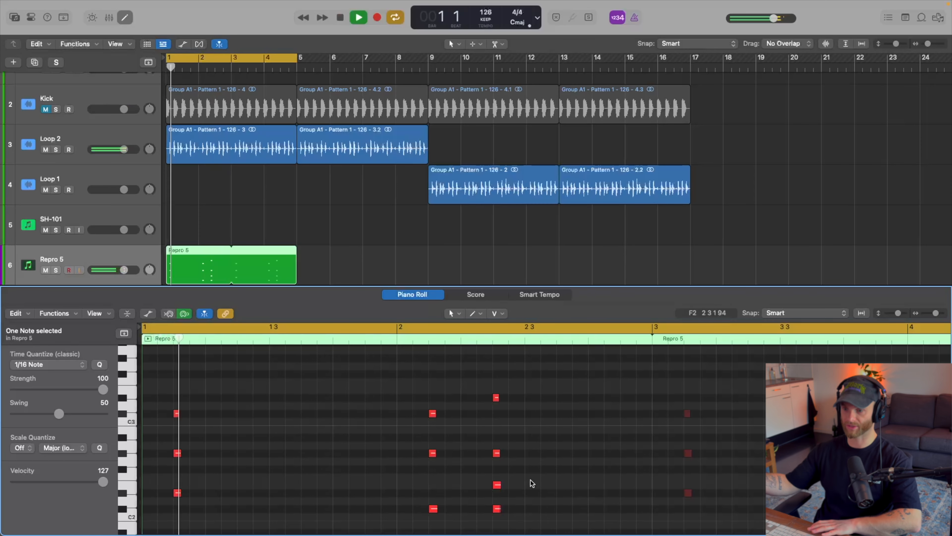
key(p)
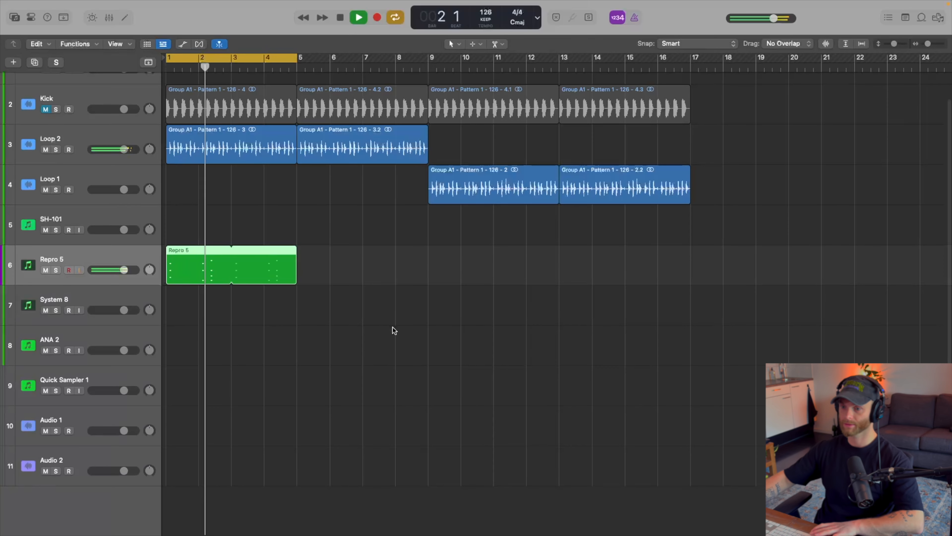
Repeat the looped Repro 5 region once so it also fills bars 5 to 8, and stop playback.
key(super+t)
key(super+r)
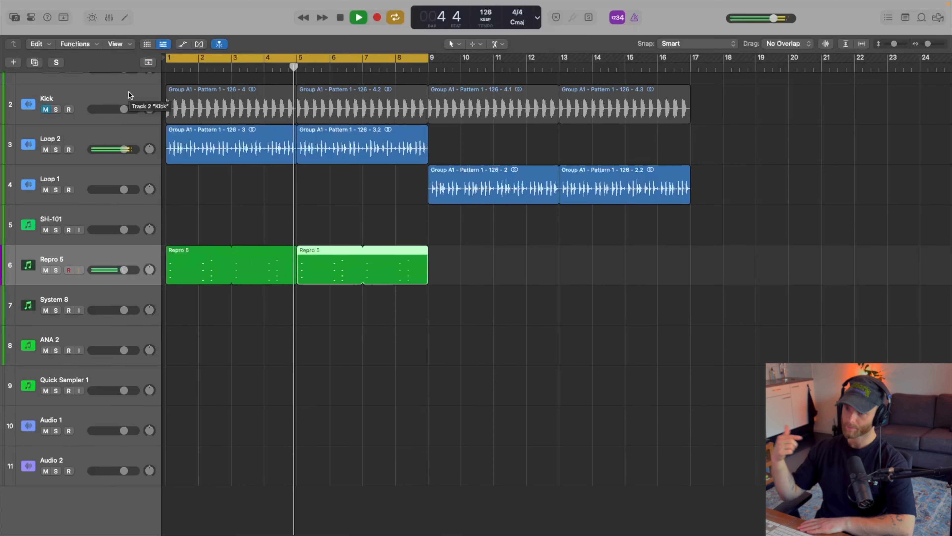
key(space)
Open the Repro-5 synth, adjust its LFO rate while the loop plays, and close the plug-in windows.
key(v)
key(b)
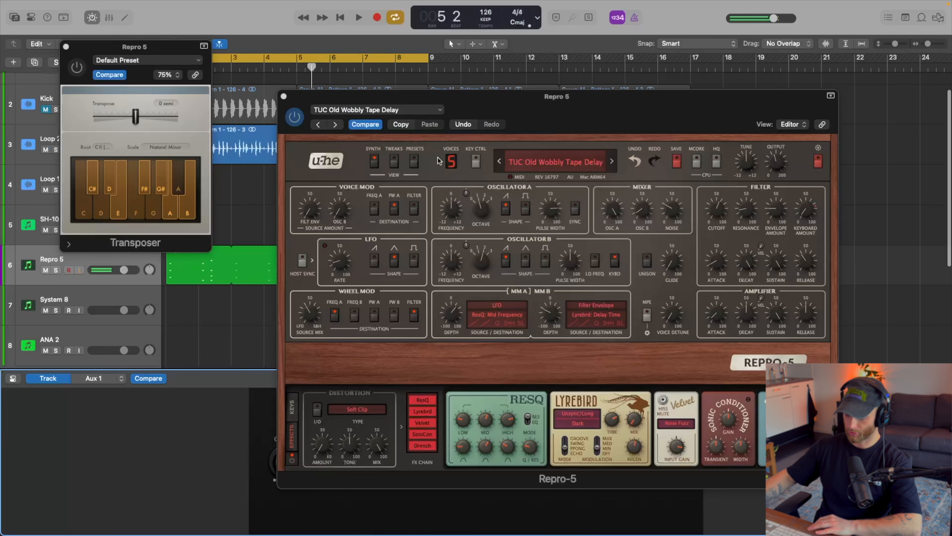
key(b)
drag(611, 105, 553, 68)
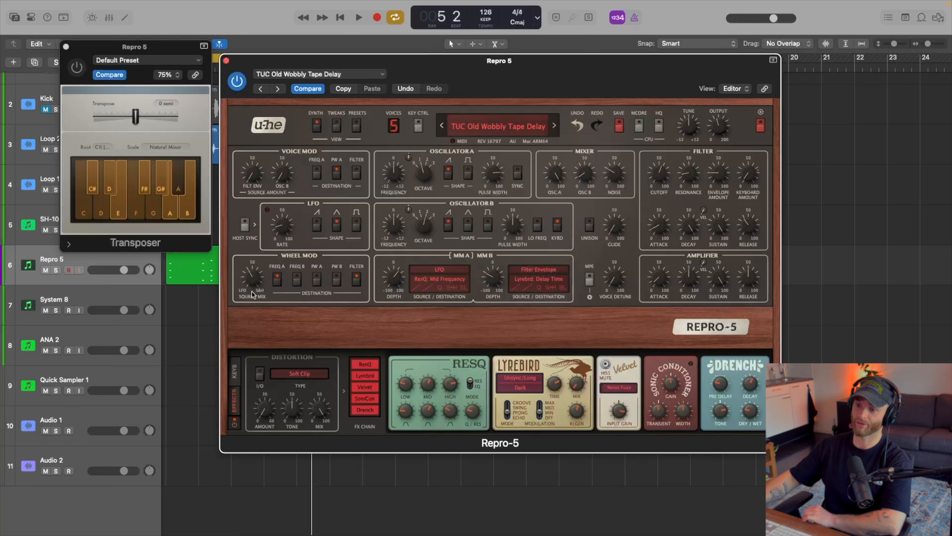
mouse_move(287, 229)
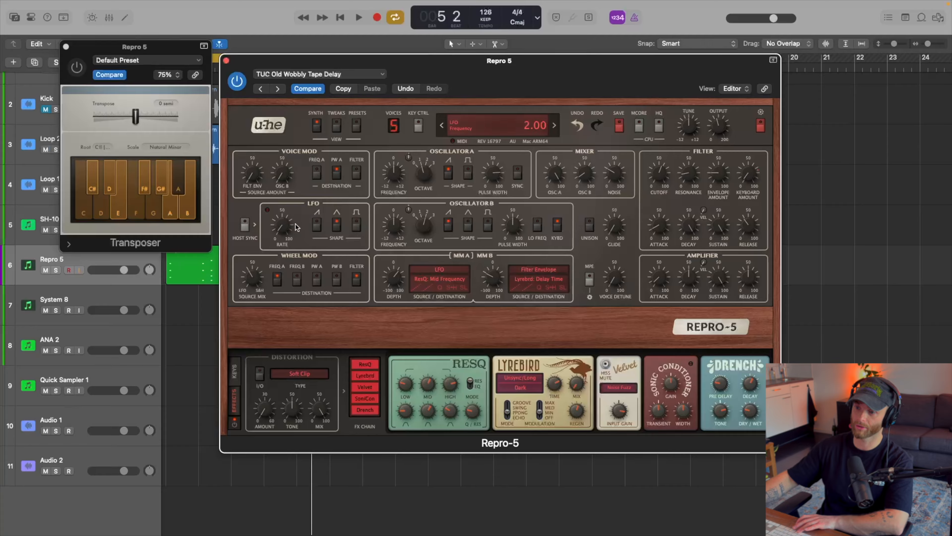
key(space)
drag(296, 227, 277, 207)
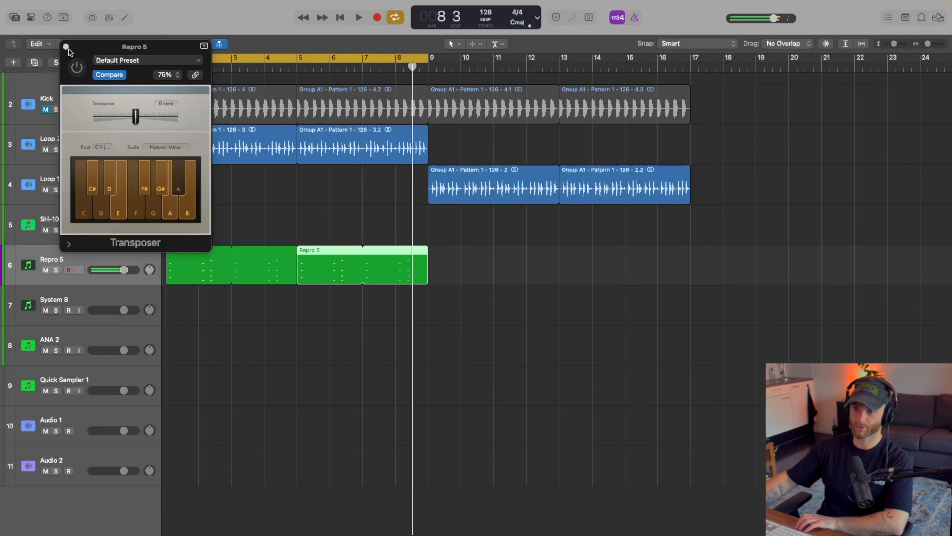
click(66, 47)
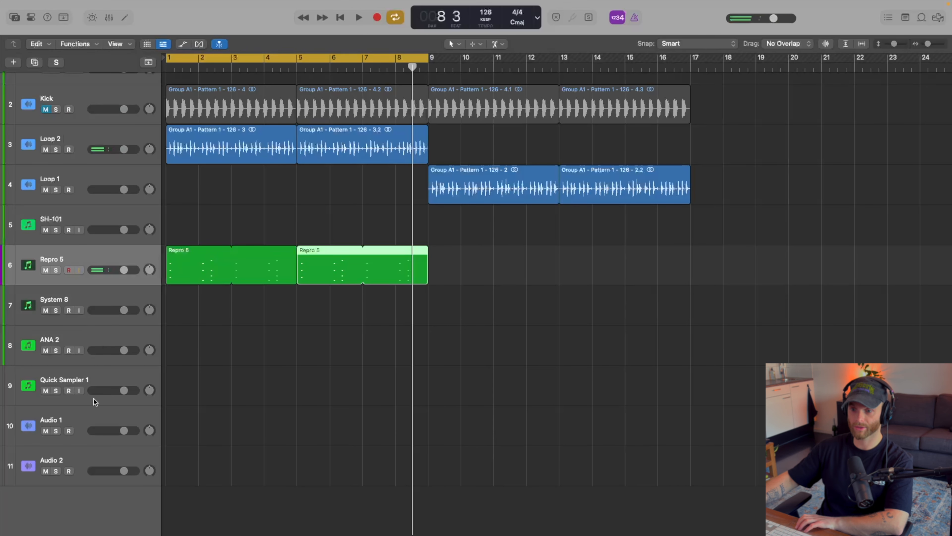
Open the ANA 2 synth on its track and filter the preset browser to the Keys category.
click(81, 377)
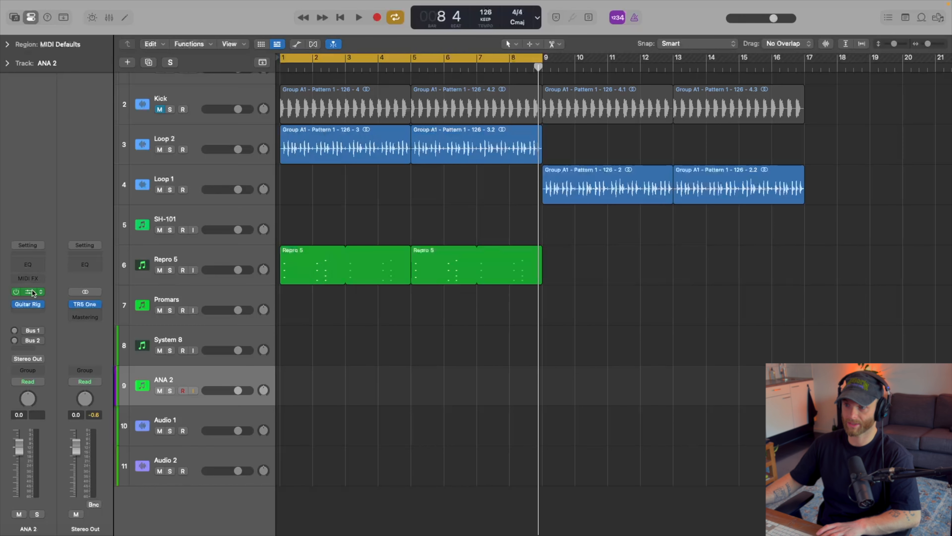
click(30, 292)
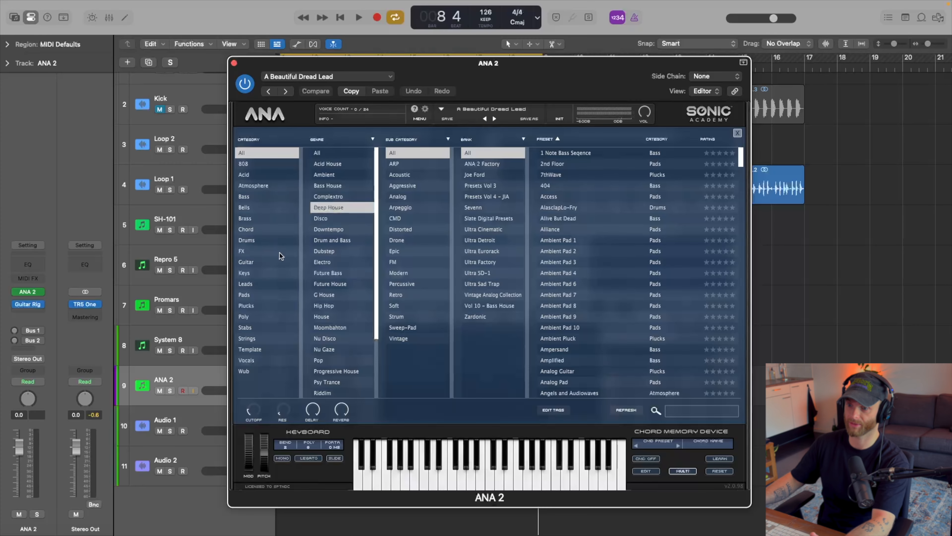
click(261, 263)
click(263, 284)
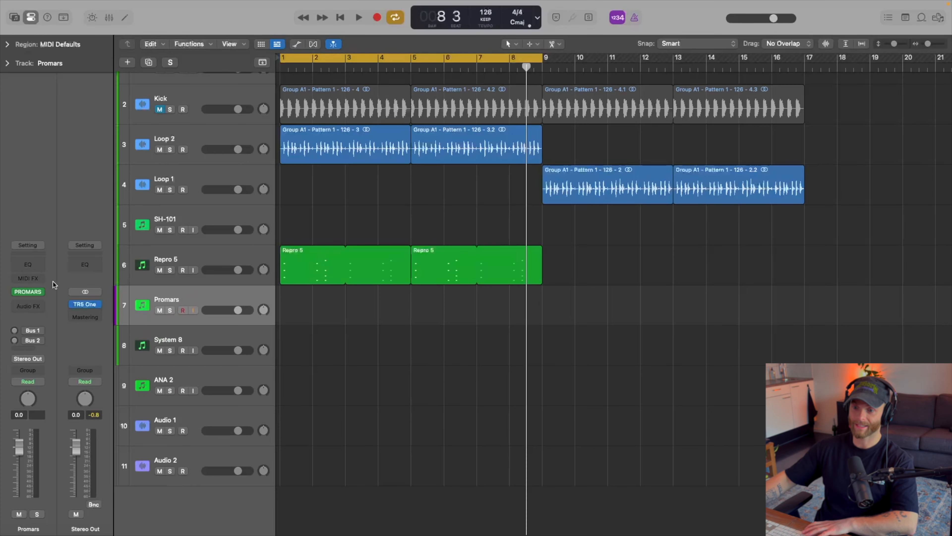
Insert Guitar Rig 6 FX as an audio effect on the Promars track.
click(28, 306)
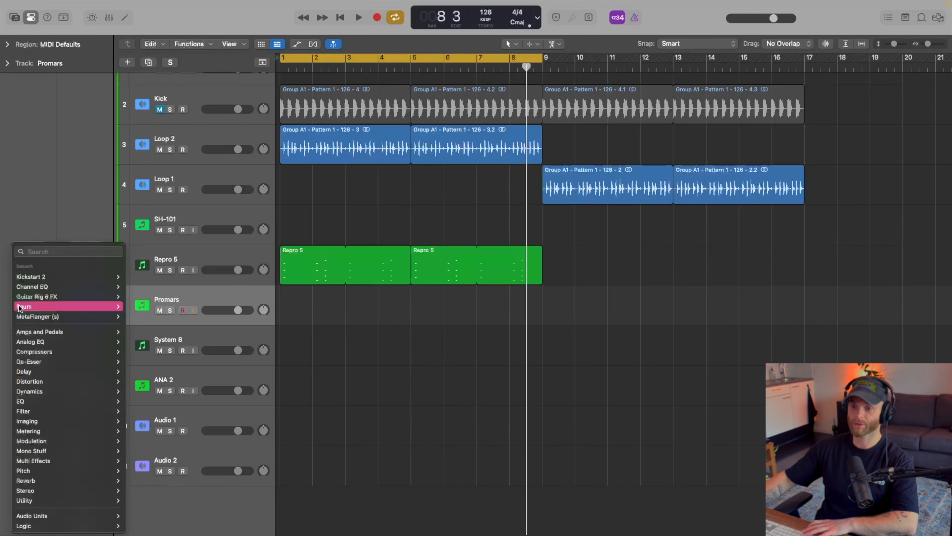
click(59, 291)
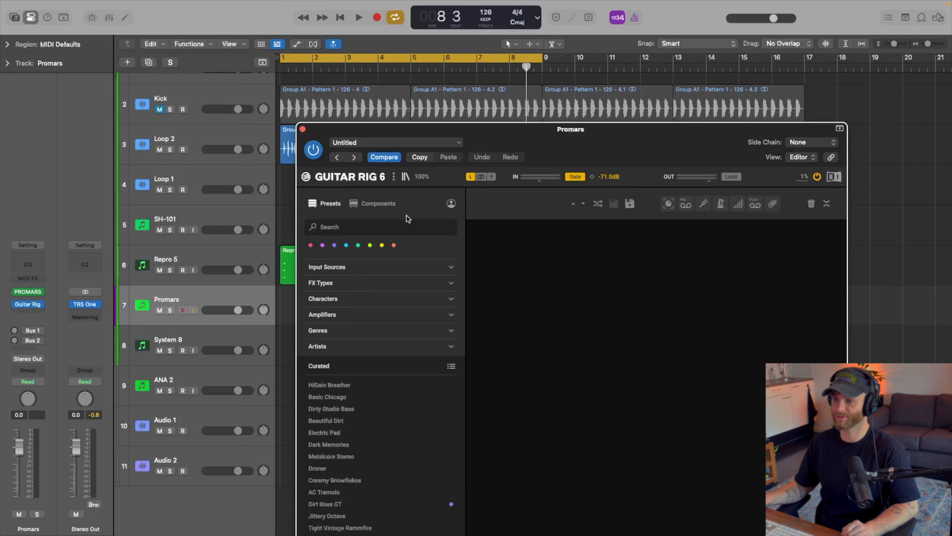
click(390, 203)
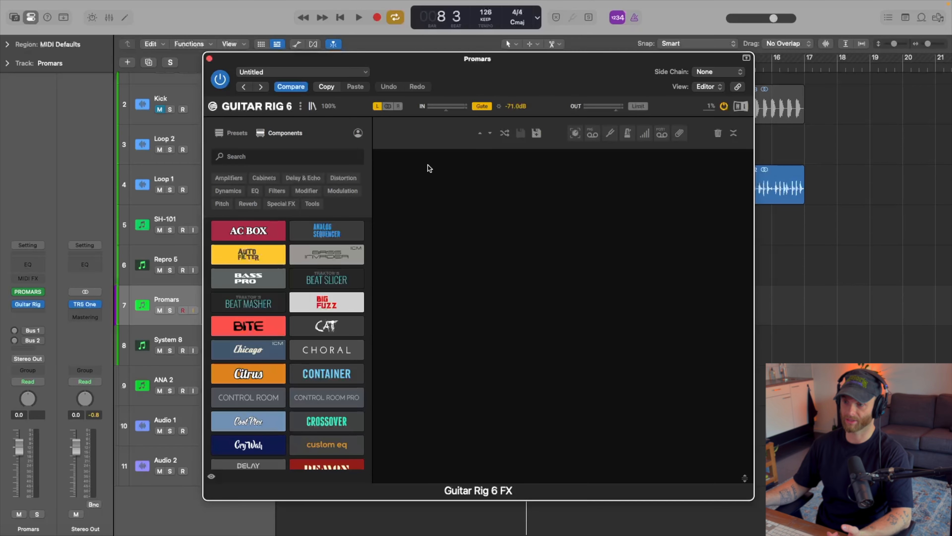
Add a Filterbank from the Filters and an LFO from the Modifiers to the Guitar Rig rack.
click(354, 191)
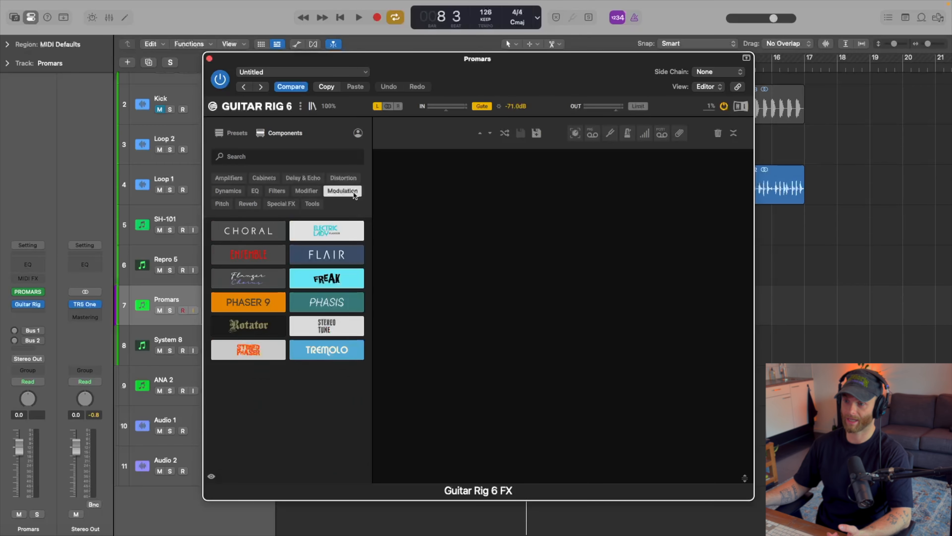
click(281, 192)
drag(258, 283, 598, 260)
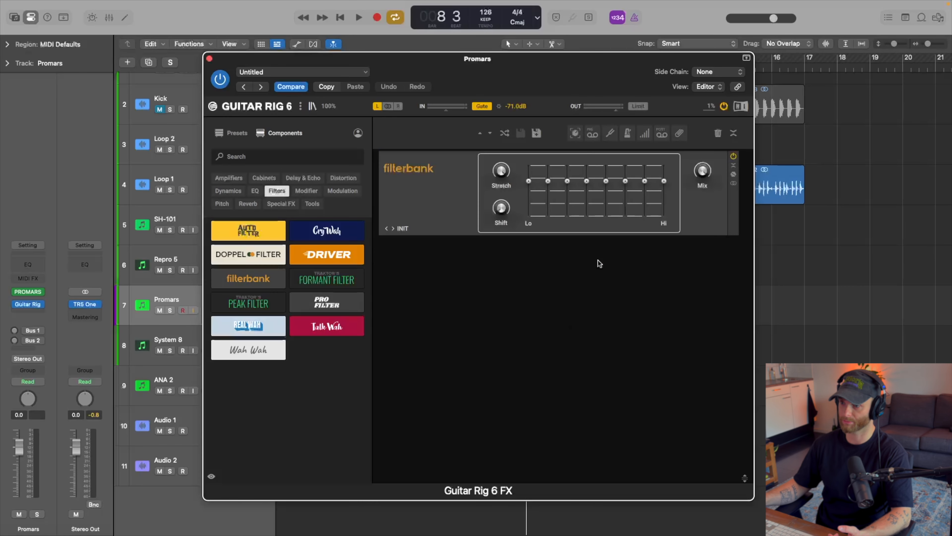
click(340, 191)
click(308, 192)
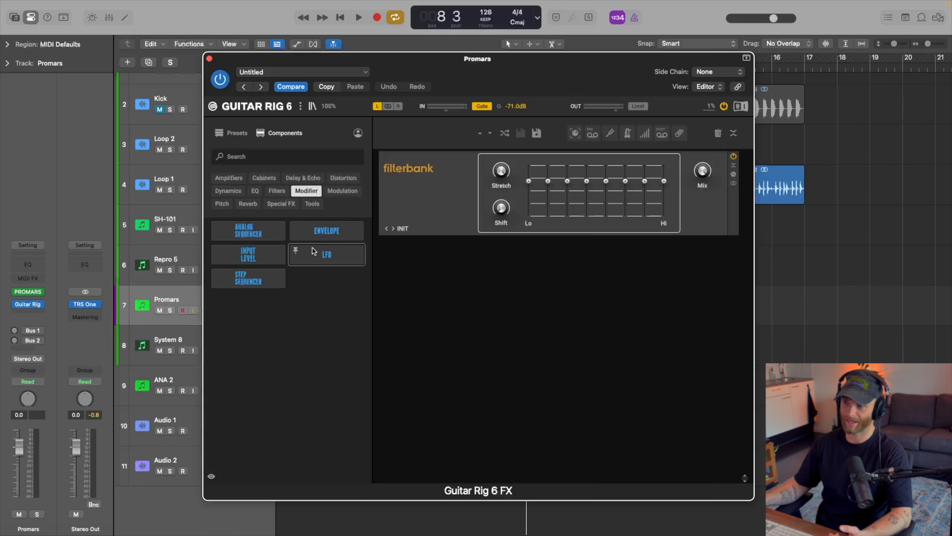
drag(312, 248, 530, 289)
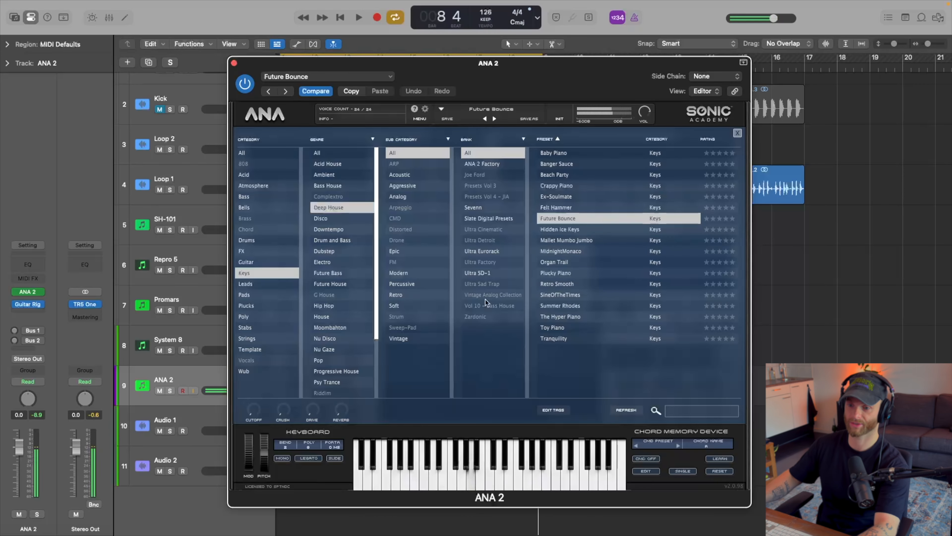
Compare the ANA 2 sound with Guitar Rig bypassed and enabled, and inspect its Filterbank and LFO rack.
click(14, 305)
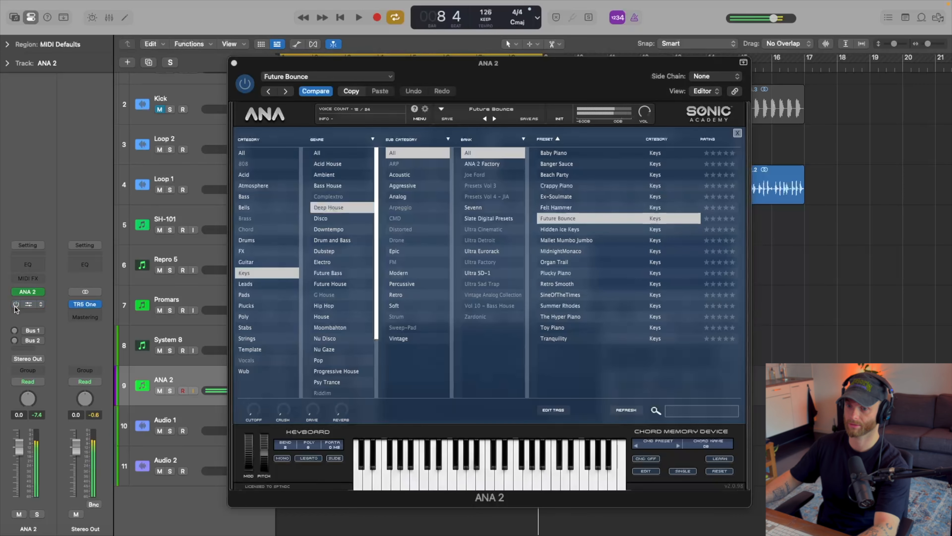
click(15, 306)
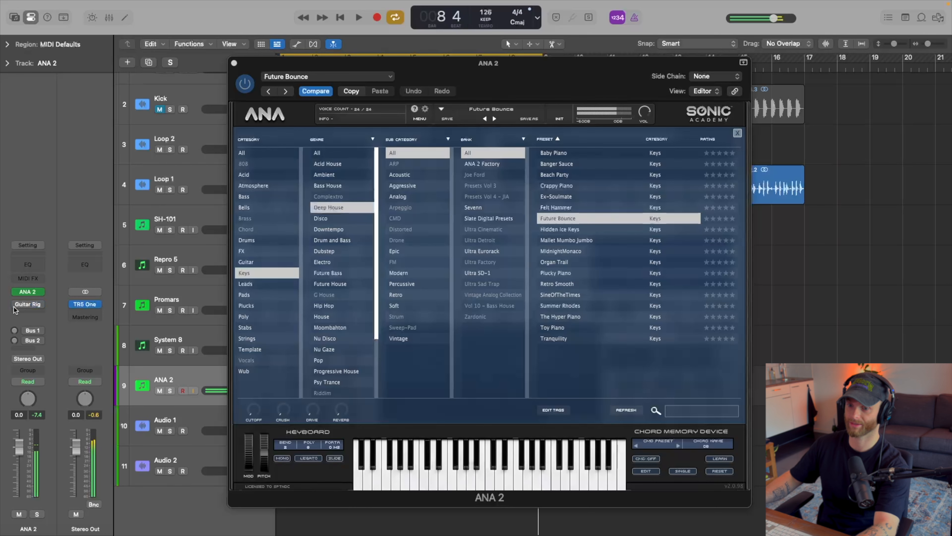
click(14, 307)
click(24, 304)
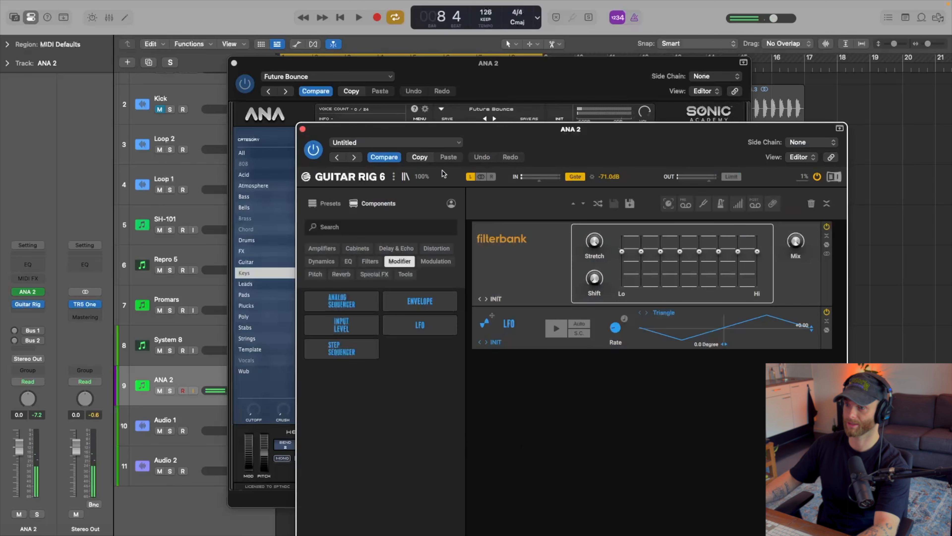
click(302, 128)
Load the Felt Hammer preset in ANA 2, start the loop, and show the synth's main editor.
click(485, 119)
key(space)
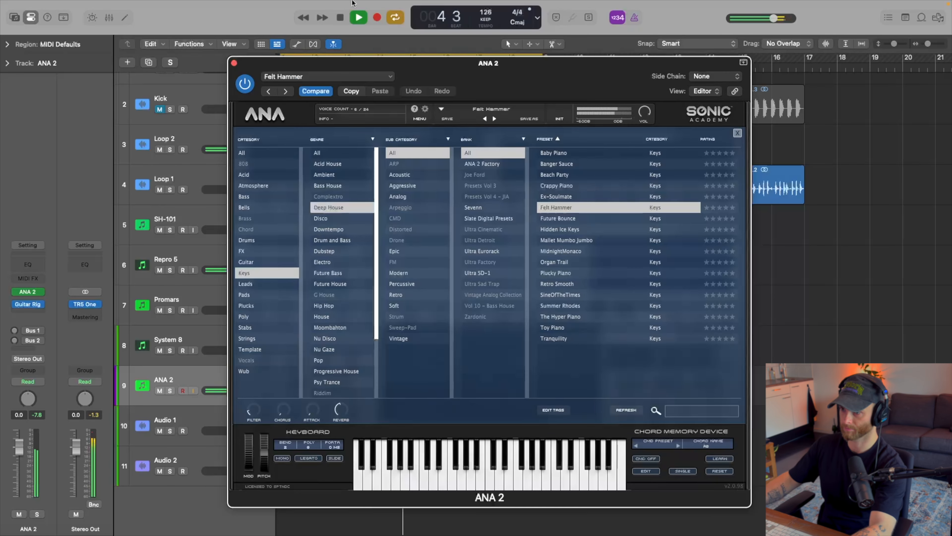
double_click(570, 207)
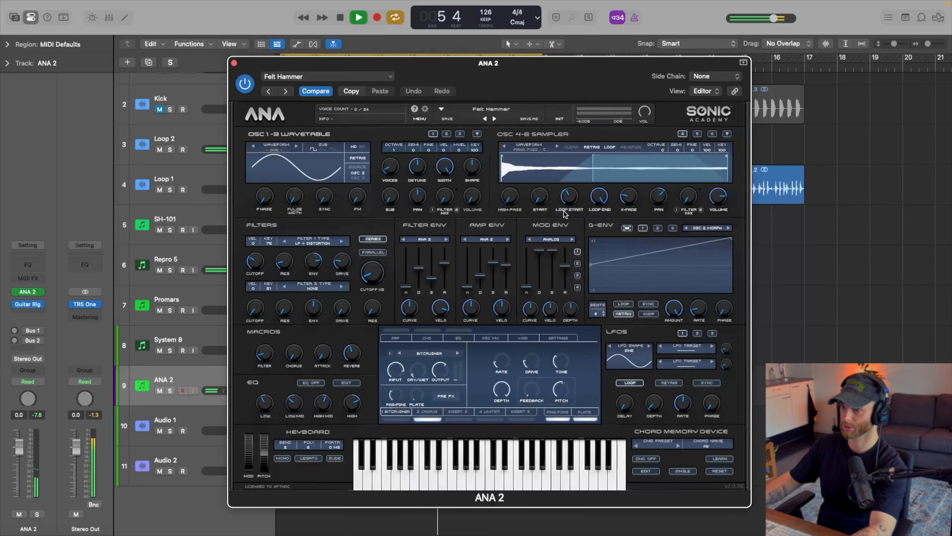
Shorten the release of ANA 2's amp envelope and show the Plate reverb settings.
drag(506, 264, 508, 286)
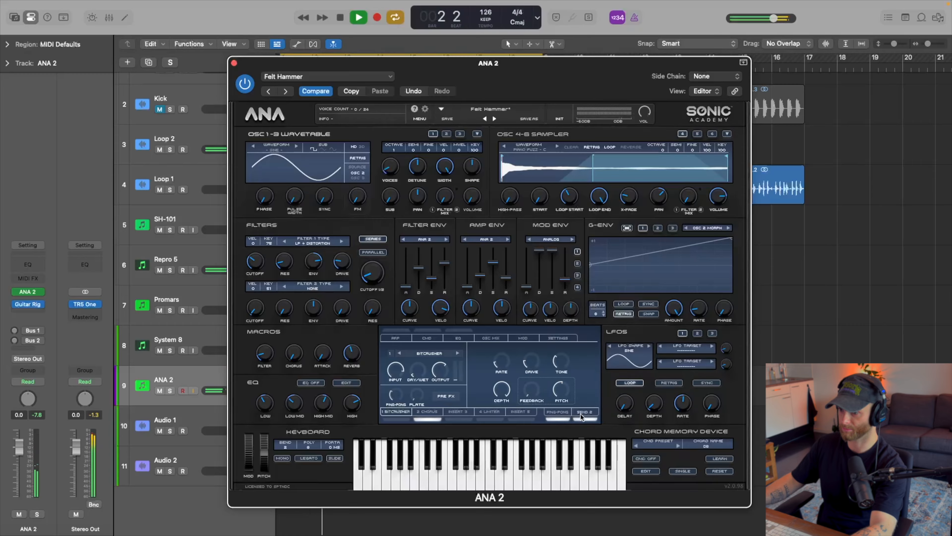
click(566, 412)
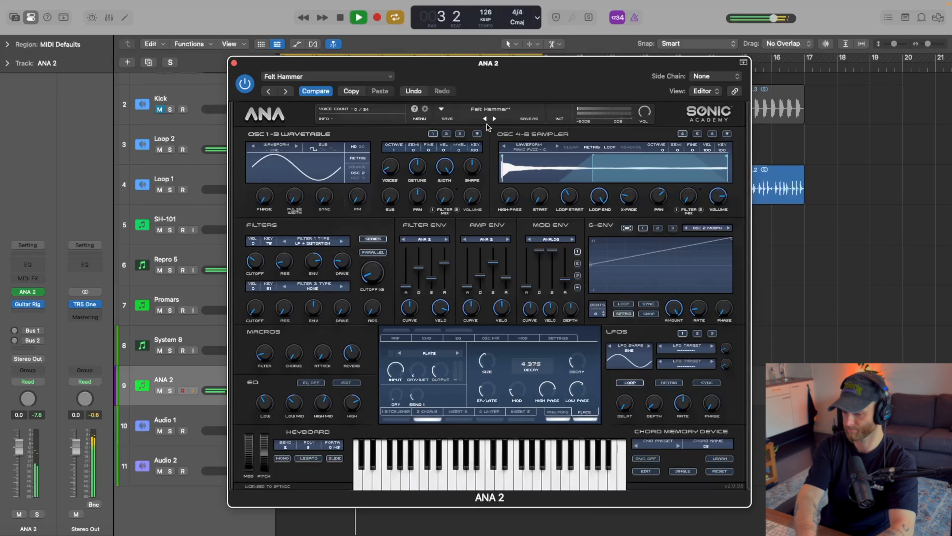
Record short three-note stabs on the ANA 2 track over the loop and open the recording in the Piano Roll.
key(r)
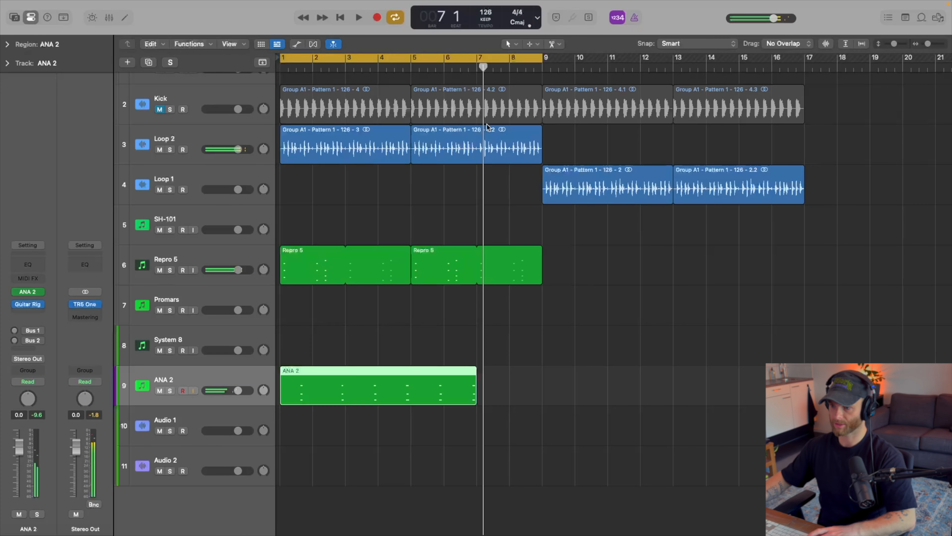
key(p)
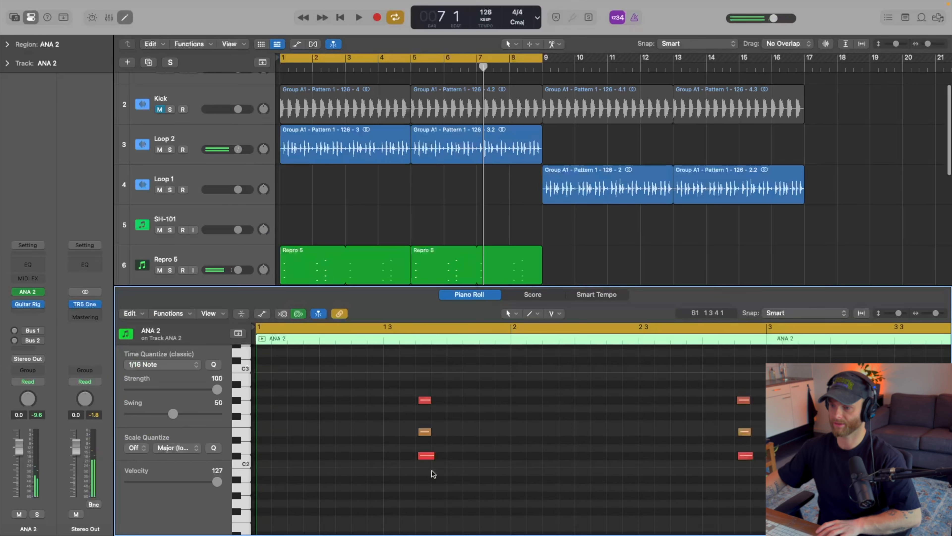
key(super+space)
Select all recorded ANA 2 stab notes in the Piano Roll and close the editor.
scroll(432, 472, down, 5)
click(435, 411)
scroll(435, 411, down, 5)
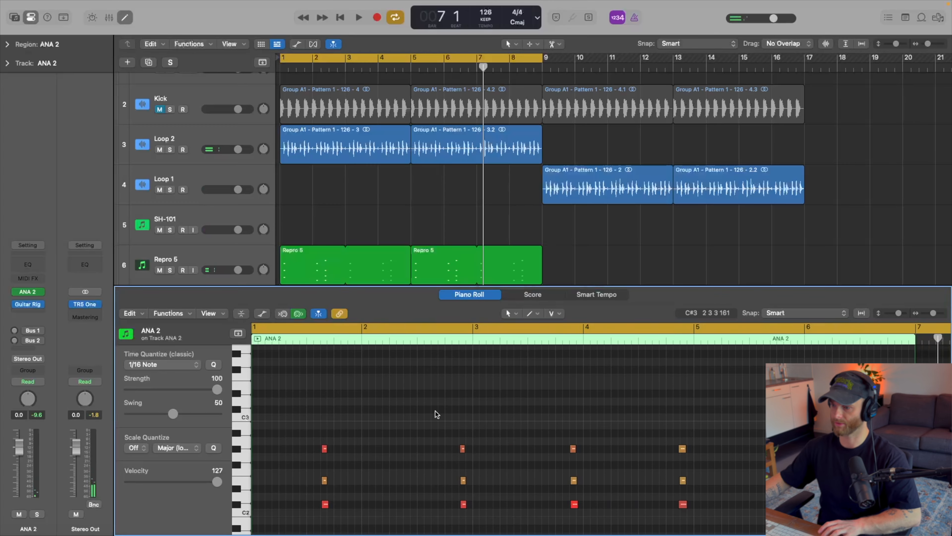
scroll(473, 413, down, 1)
drag(808, 392, 259, 529)
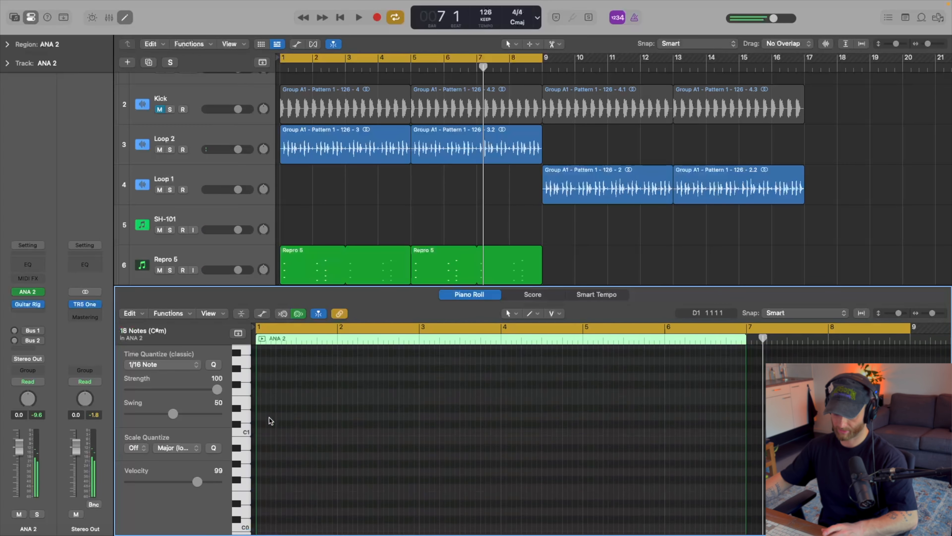
scroll(442, 432, up, 5)
key(p)
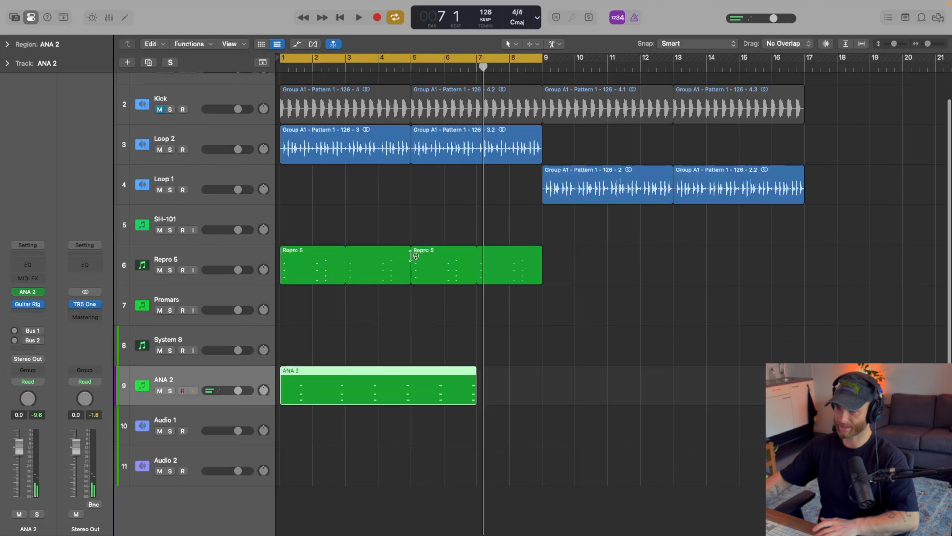
Shorten the ANA 2 region to two bars and loop it through the end of bar 8.
click(486, 347)
drag(476, 401, 410, 416)
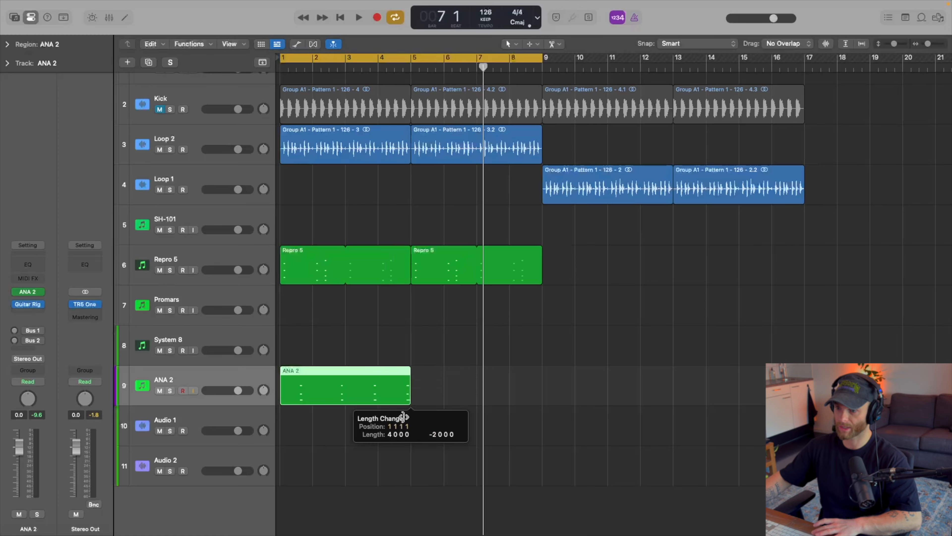
drag(284, 404, 541, 376)
Play the arrangement from the start, move the ANA 2 track directly below Repro 5, and stop playback.
key(Return)
key(space)
drag(221, 364, 217, 294)
key(space)
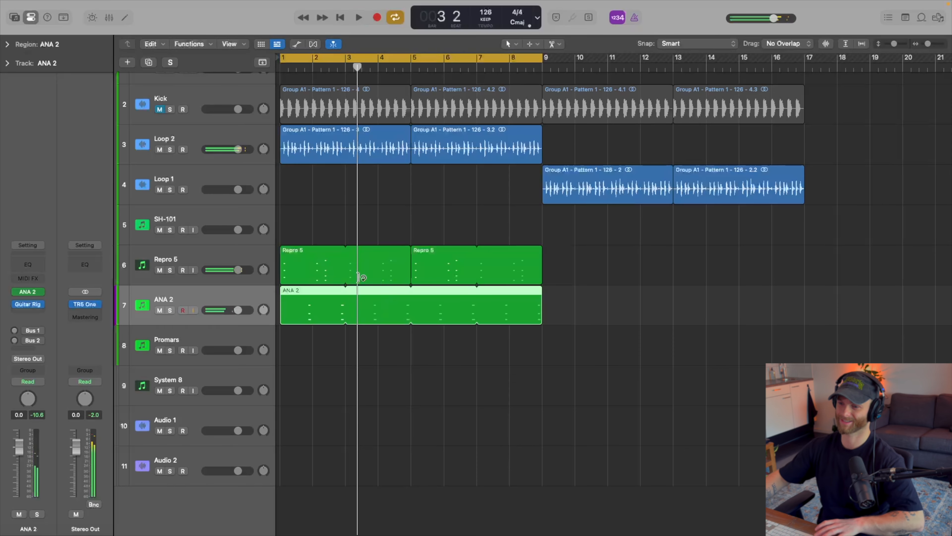
Open the first Repro 5 region in the Piano Roll.
click(334, 275)
double_click(333, 253)
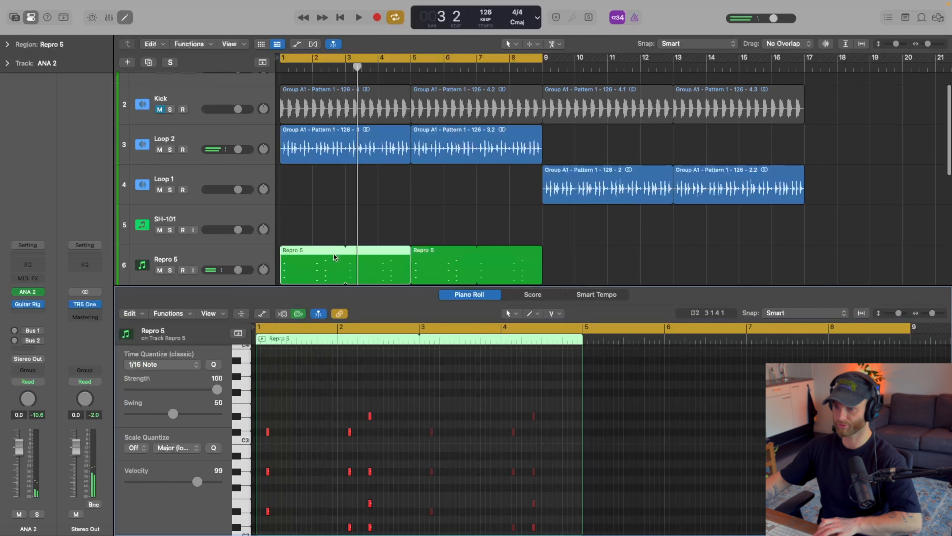
Try a quantize swing of 99 on all the stab notes in the Repro 5 region.
drag(439, 384, 146, 499)
drag(173, 413, 212, 413)
key(z)
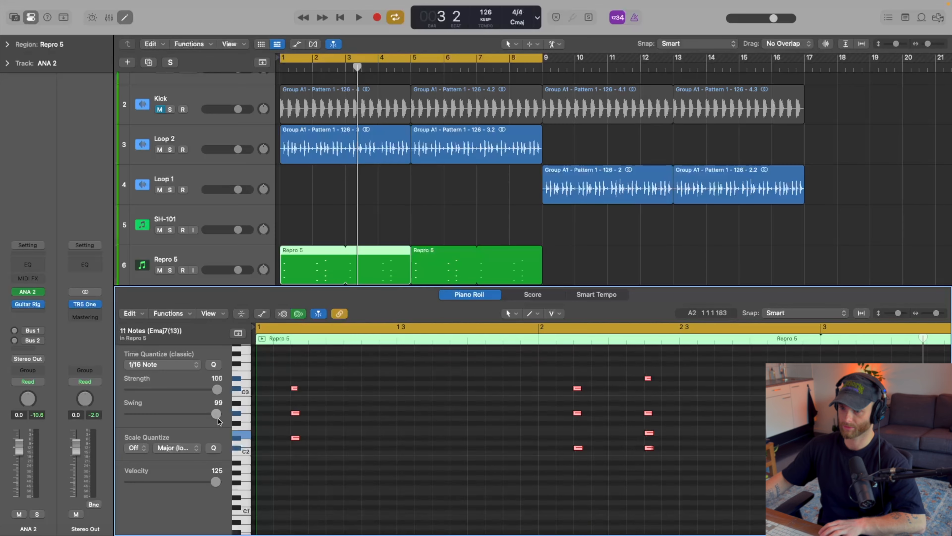
drag(218, 418, 172, 423)
click(319, 446)
Select the four notes of the last stab in bar 2 and shift them slightly later in time.
scroll(497, 443, up, 1)
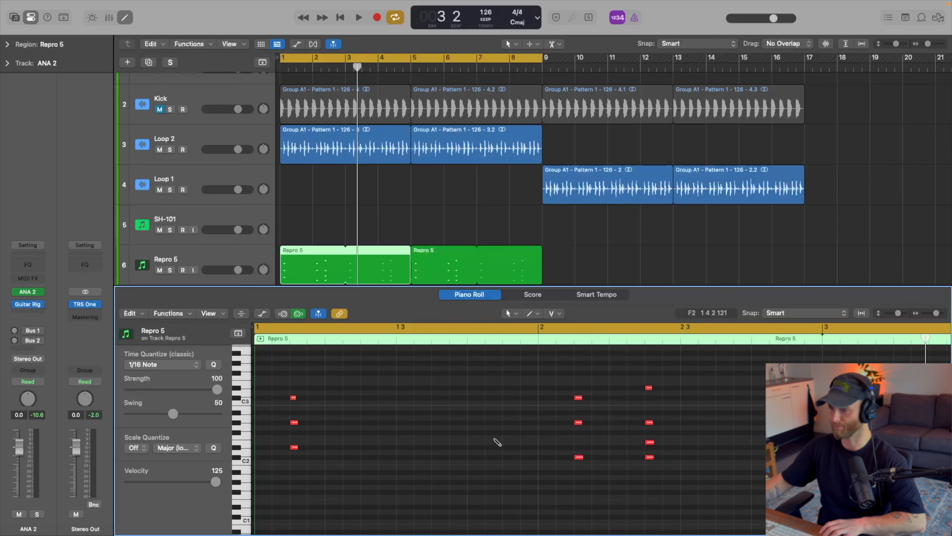
scroll(496, 440, up, 3)
scroll(495, 439, up, 4)
scroll(495, 440, down, 2)
drag(633, 367, 558, 507)
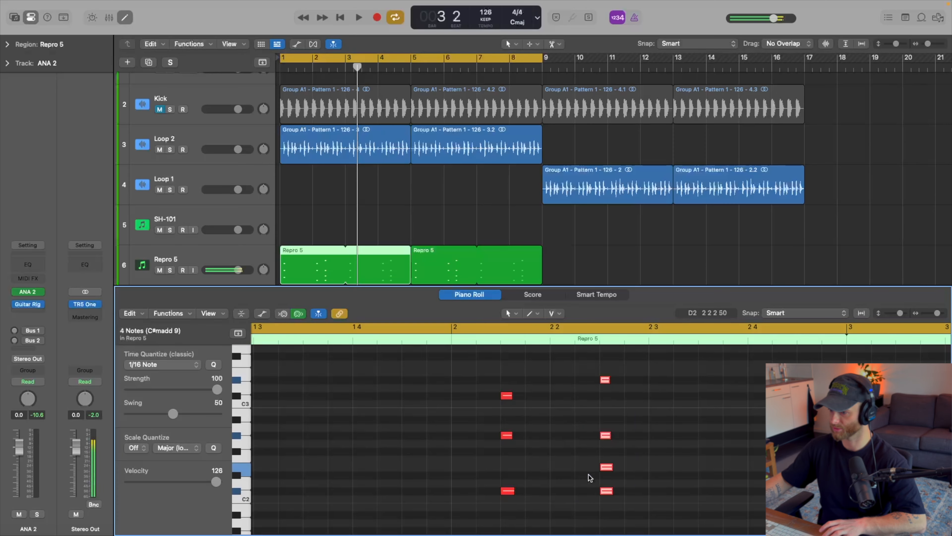
click(608, 467)
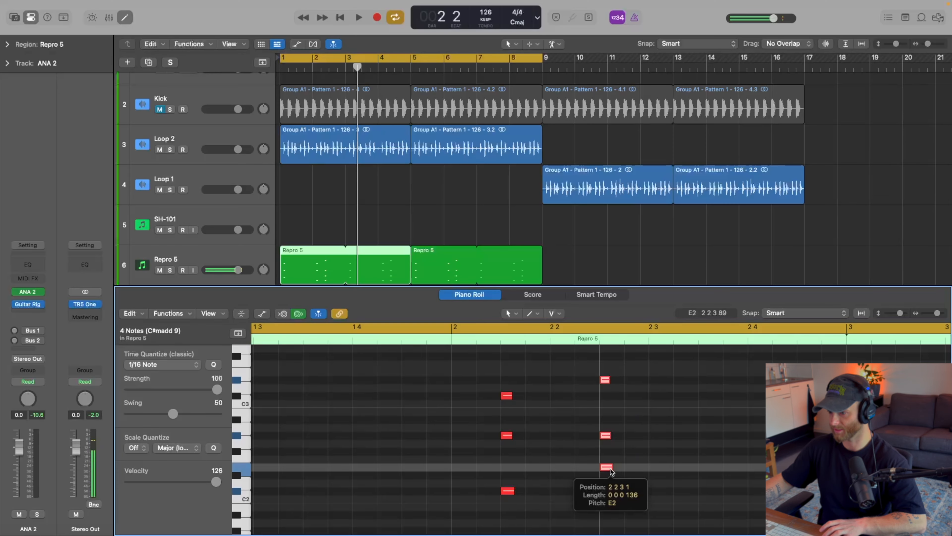
drag(610, 468, 613, 469)
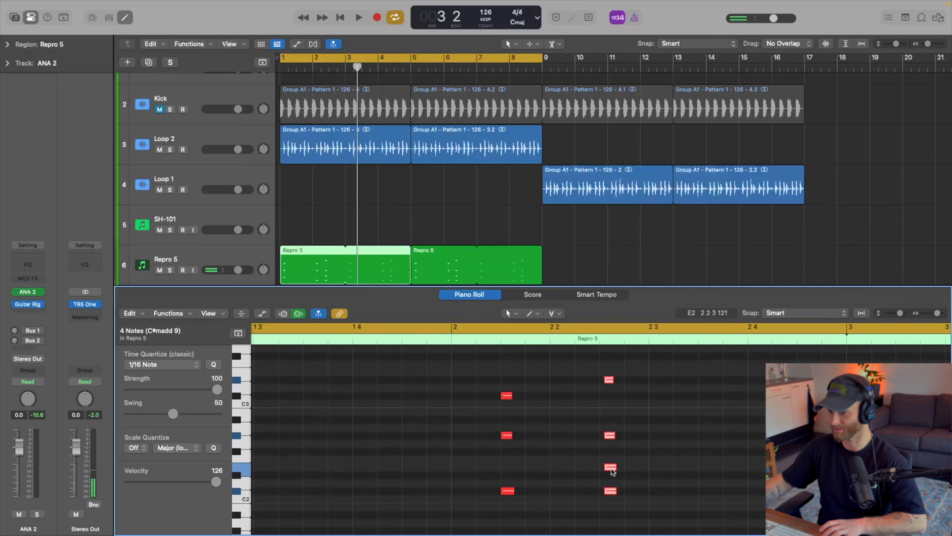
Play the loop from the start to hear the shifted Repro 5 stab, and stop playback.
scroll(611, 467, down, 2)
scroll(612, 468, down, 2)
key(space)
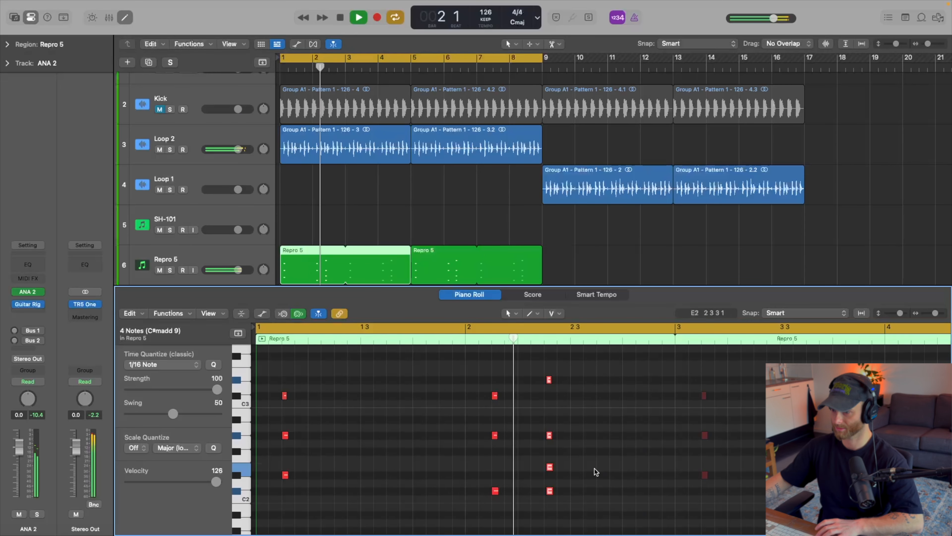
key(space)
Shift the three notes of the first bar 2 stab in Repro 5 slightly later in time and audition the result.
scroll(513, 394, up, 5)
drag(493, 382, 455, 499)
scroll(452, 404, down, 3)
scroll(453, 402, up, 4)
scroll(455, 405, up, 3)
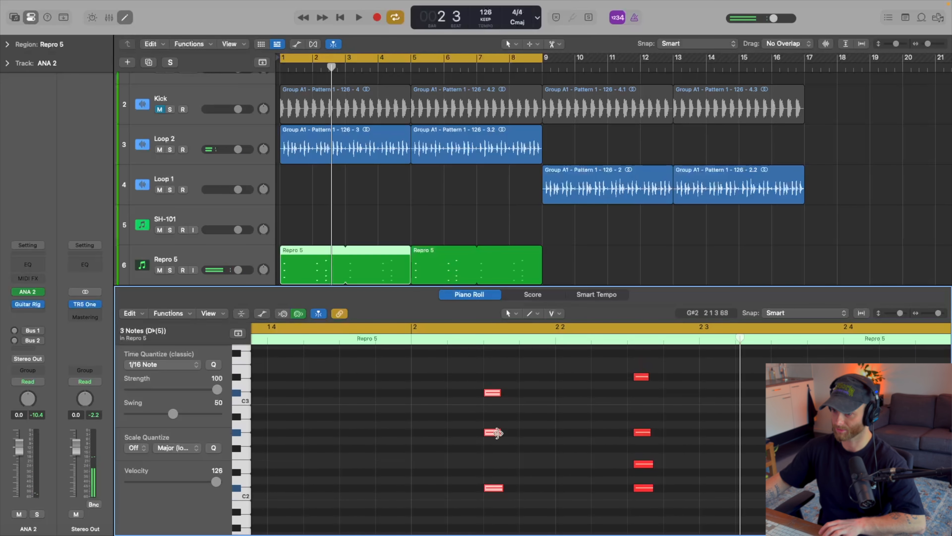
click(493, 433)
drag(494, 434, 500, 434)
key(space)
scroll(499, 433, down, 5)
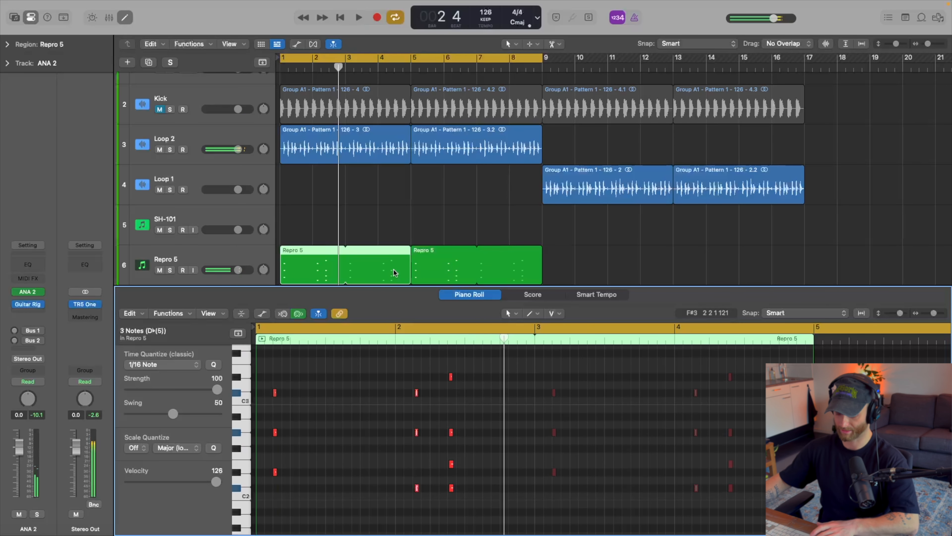
key(space)
Open the ANA 2 region in the Piano Roll, select its stab notes and set their quantize swing to 50.
key(e)
click(303, 304)
key(e)
drag(330, 368, 626, 499)
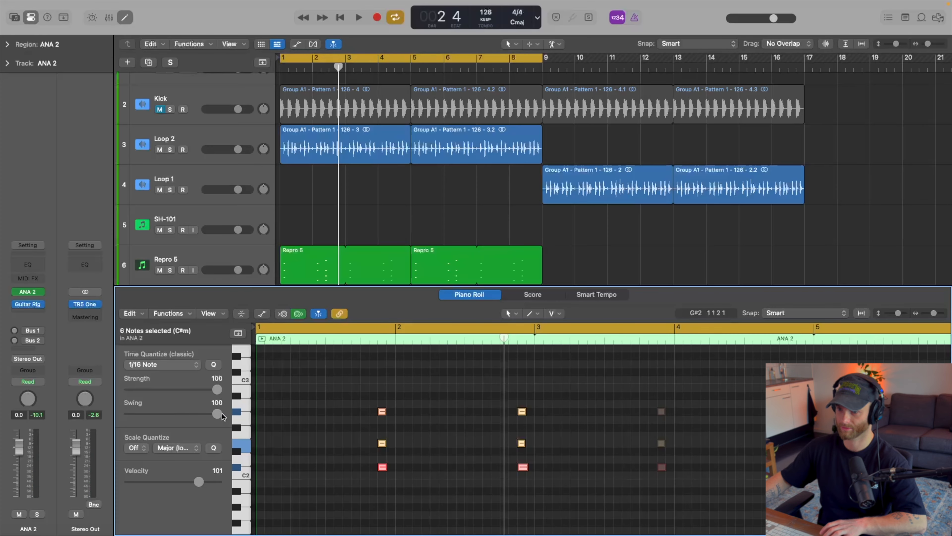
drag(217, 412, 173, 421)
click(396, 427)
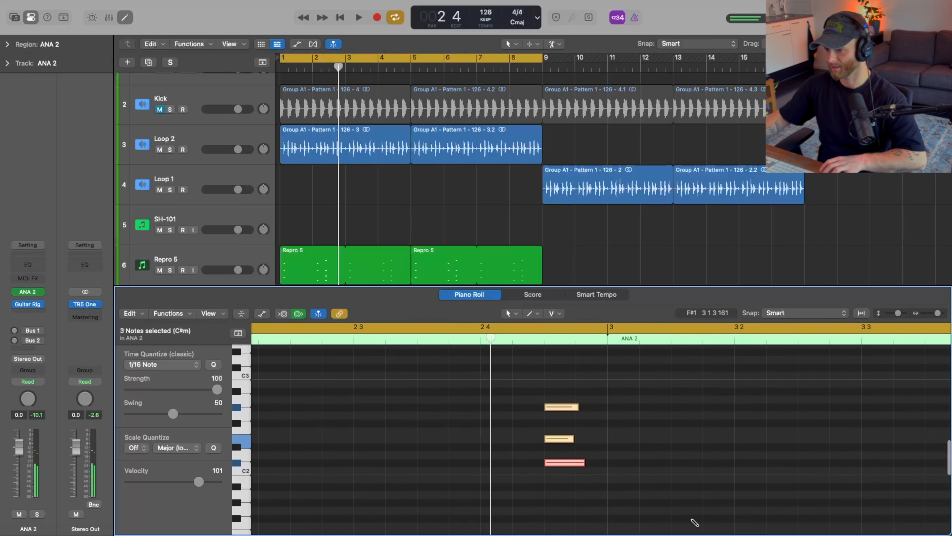
Shift the three-note ANA 2 stab at the end of bar 2 slightly later and play it back.
scroll(695, 522, up, 1)
drag(536, 441, 549, 437)
scroll(550, 438, down, 3)
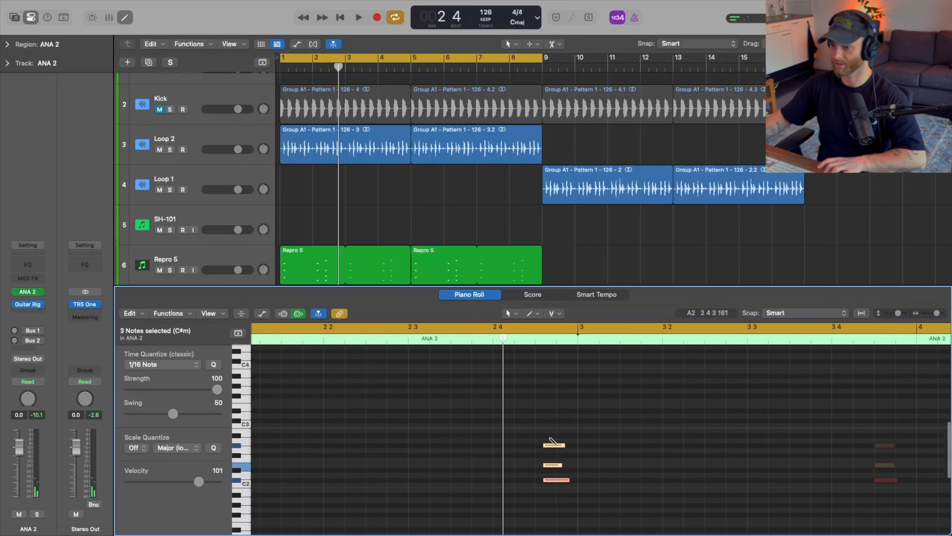
scroll(550, 437, down, 4)
key(space)
scroll(549, 437, down, 3)
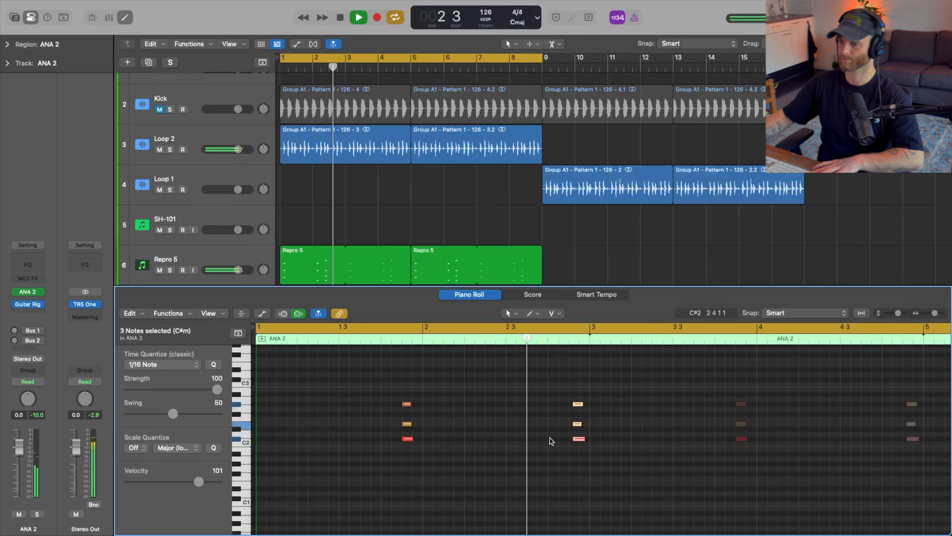
key(space)
Shorten the lowest note of the ANA 2 stab at the end of bar 2 to about the upper notes' length.
scroll(552, 438, up, 5)
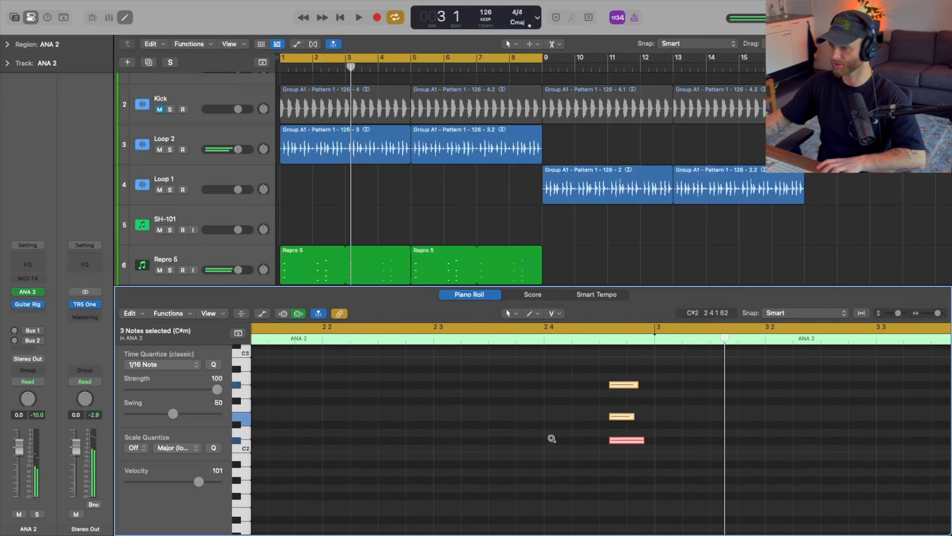
click(638, 450)
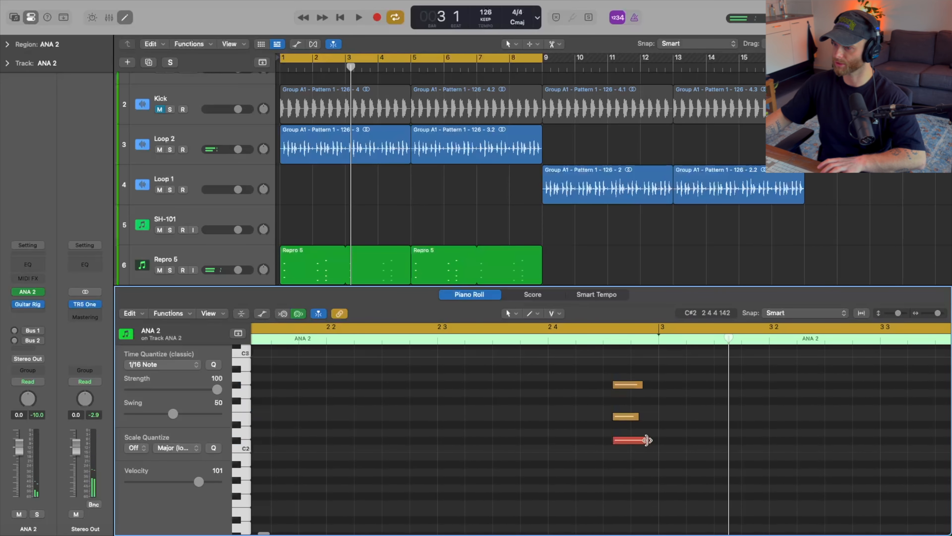
drag(647, 440, 642, 442)
Select all three notes of the ANA 2 stab at the end of bar 2, nudge them marginally later and audition the loop.
drag(613, 365, 621, 477)
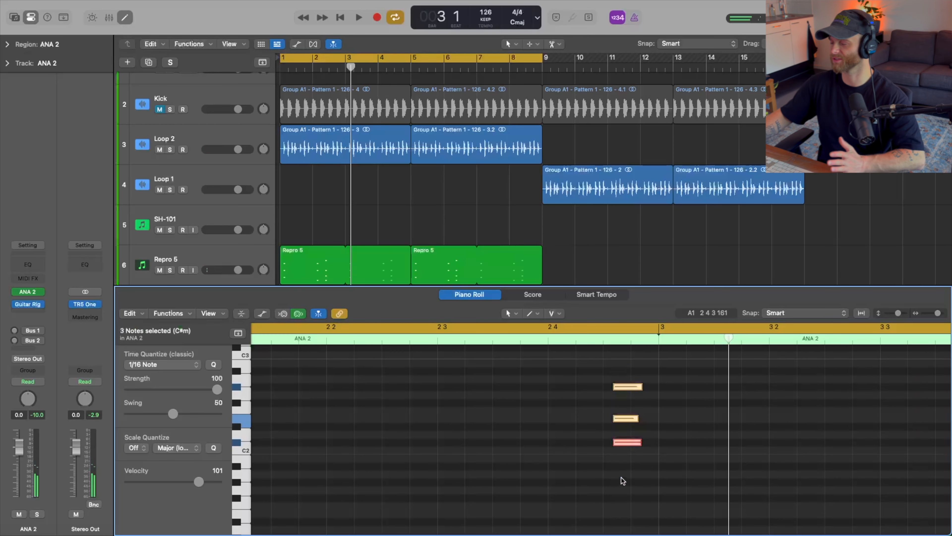
drag(621, 419, 624, 419)
key(space)
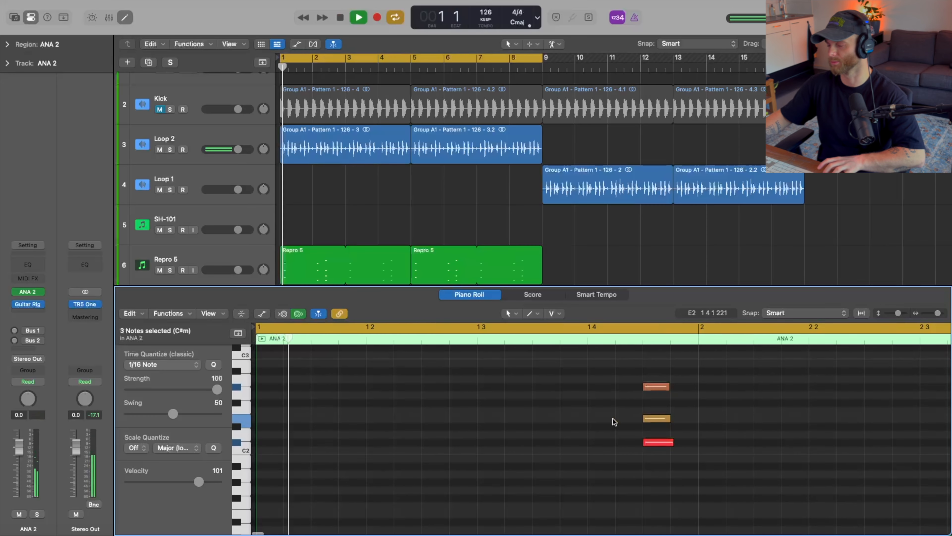
key(super+Left)
key(super+Left)
key(super+Left)
key(super+Left)
scroll(614, 421, up, 3)
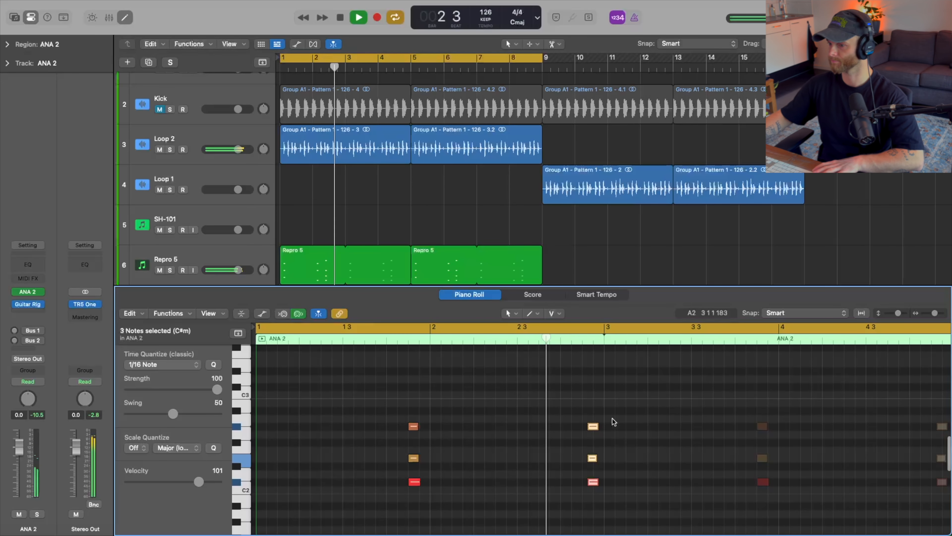
key(space)
Push the selected ANA 2 stab progressively later to just before bar 3, checking its timing against playback.
scroll(613, 419, up, 3)
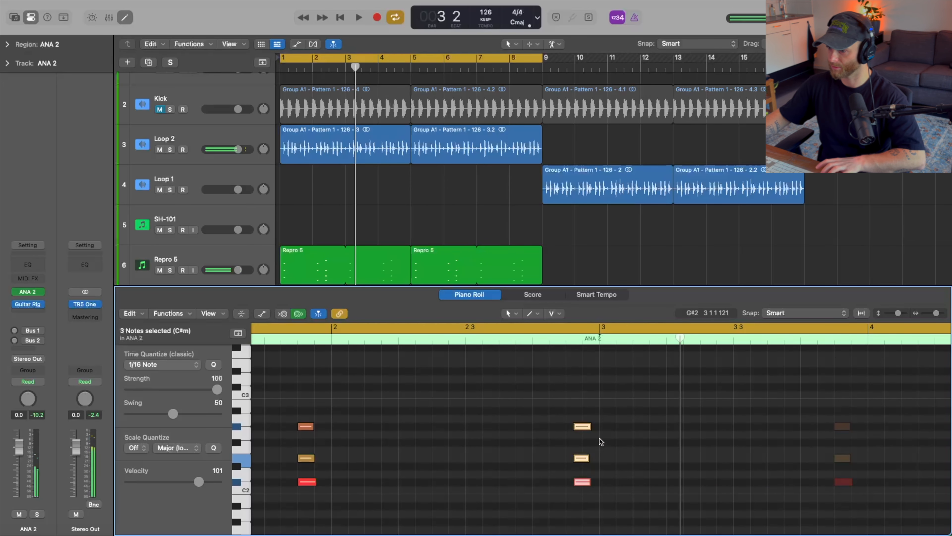
click(581, 460)
key(space)
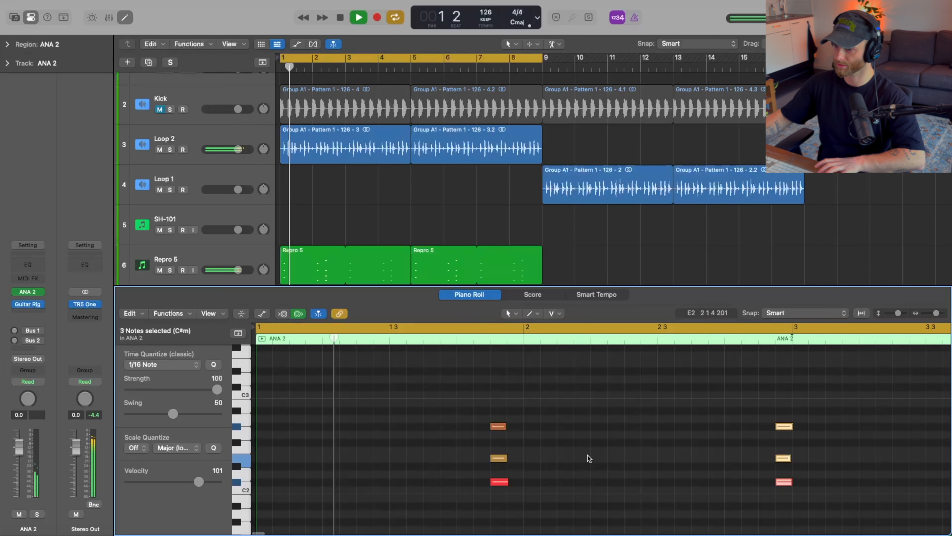
scroll(588, 481, down, 1)
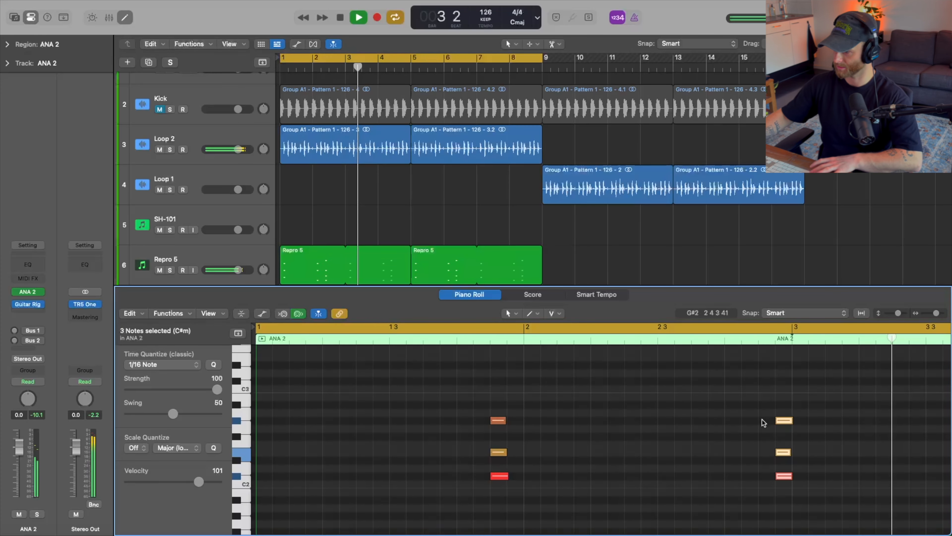
drag(777, 448, 793, 454)
key(space)
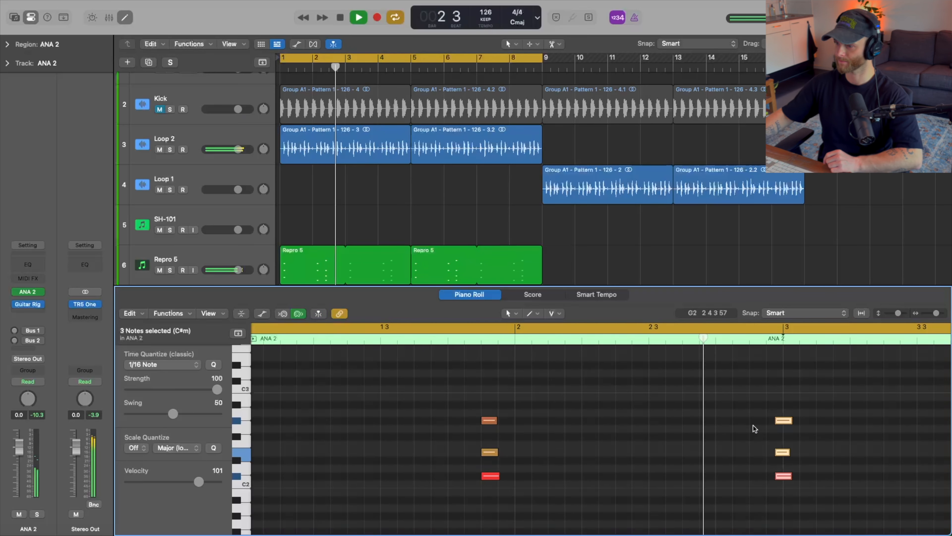
key(space)
Pull the ANA 2 stab back slightly earlier, listen to it in the loop and close the Piano Roll.
drag(778, 453, 769, 454)
key(space)
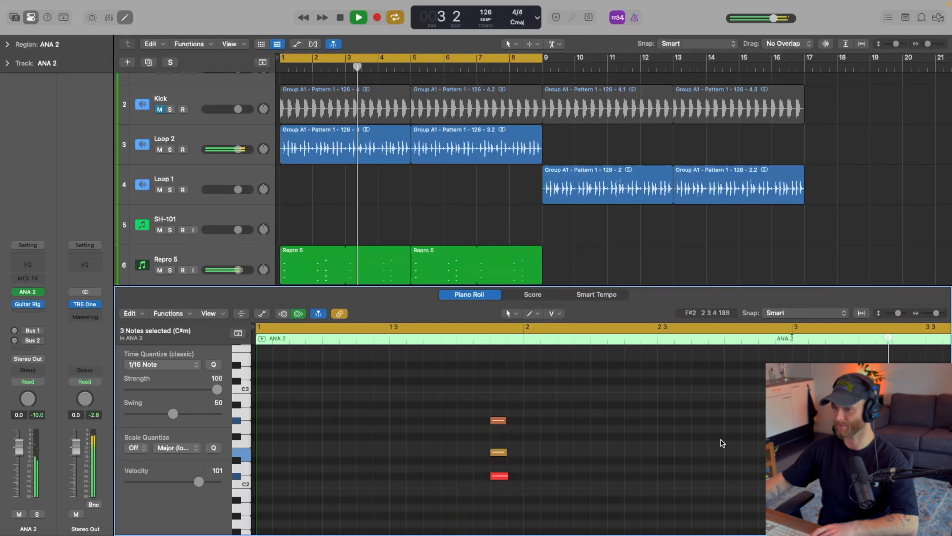
key(e)
key(super+Left)
key(super+Left)
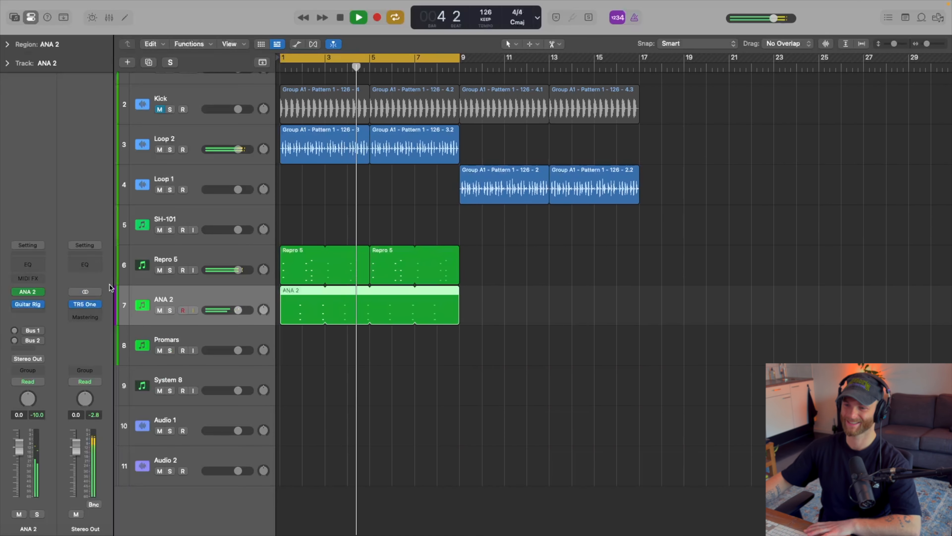
key(space)
Open Guitar Rig on the ANA 2 track and assign the LFO to the Fillerbank's Stretch and Shift controls.
click(26, 307)
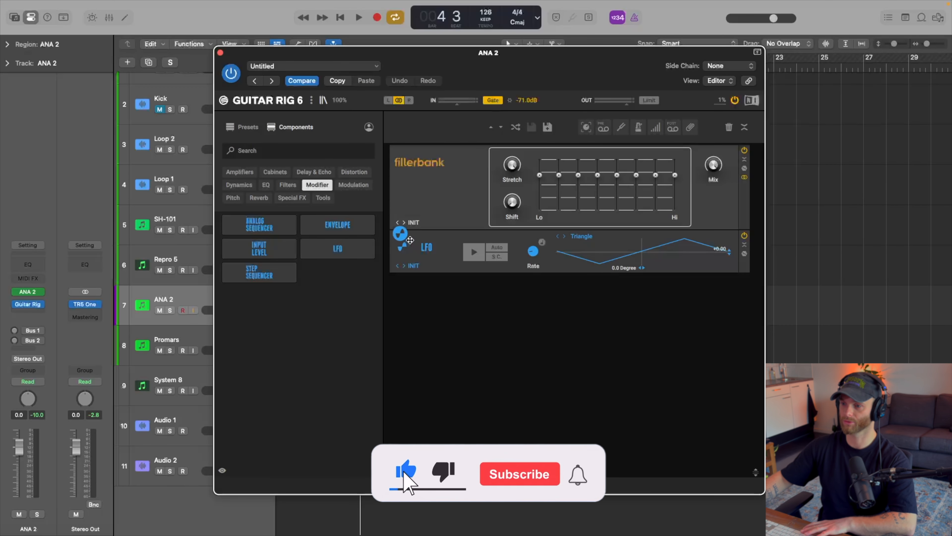
mouse_move(411, 240)
mouse_down()
mouse_move(408, 221)
mouse_move(517, 165)
mouse_up()
drag(409, 238, 507, 207)
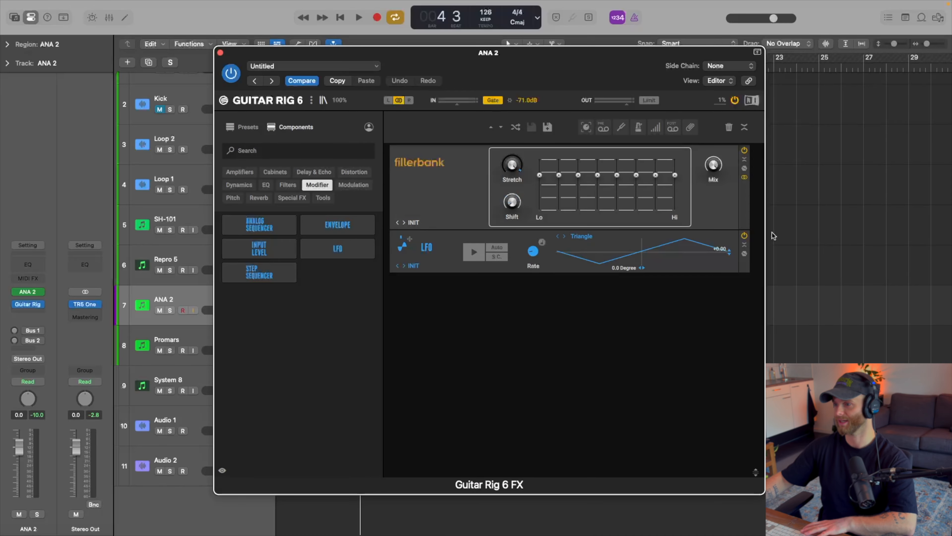
click(744, 254)
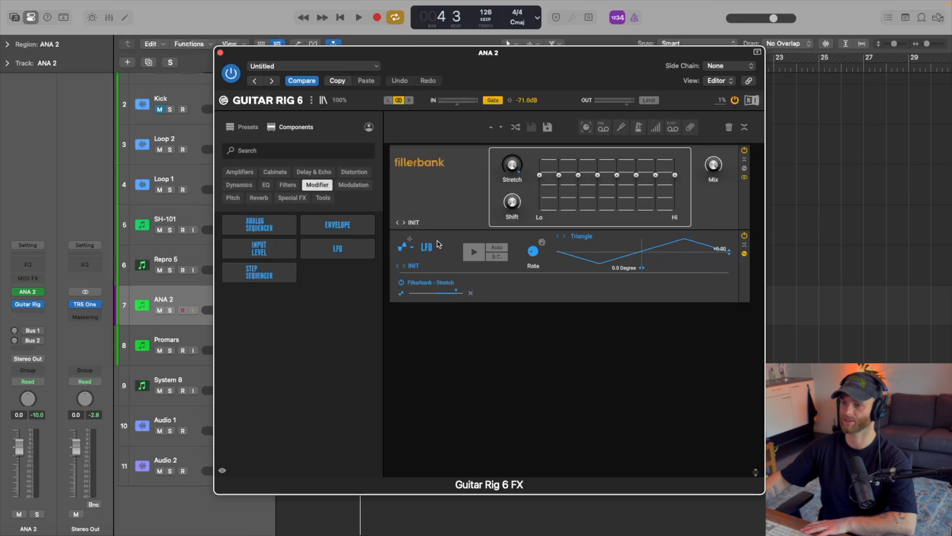
drag(515, 207, 514, 206)
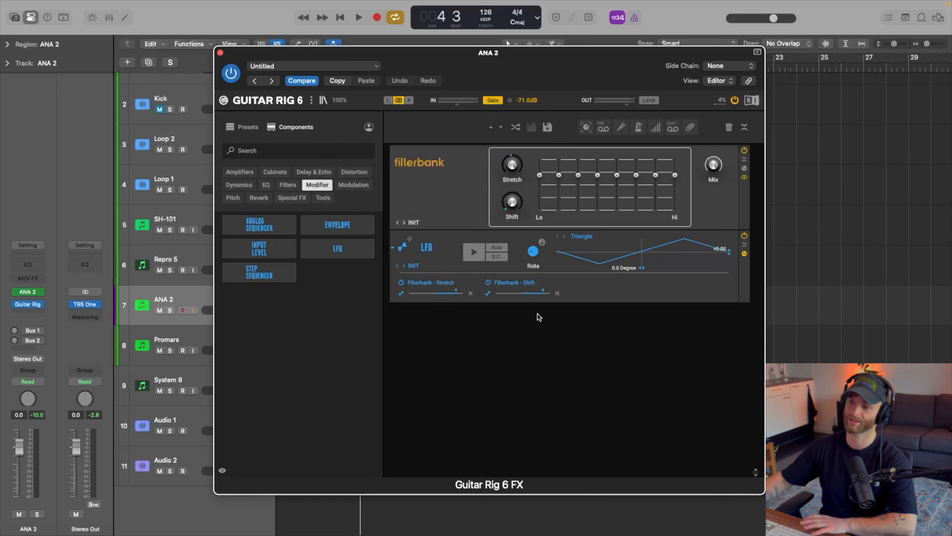
Try other LFO waveforms such as Square during playback, settling on Triangle with a lower Fillerbank Shift modulation amount.
key(space)
click(565, 236)
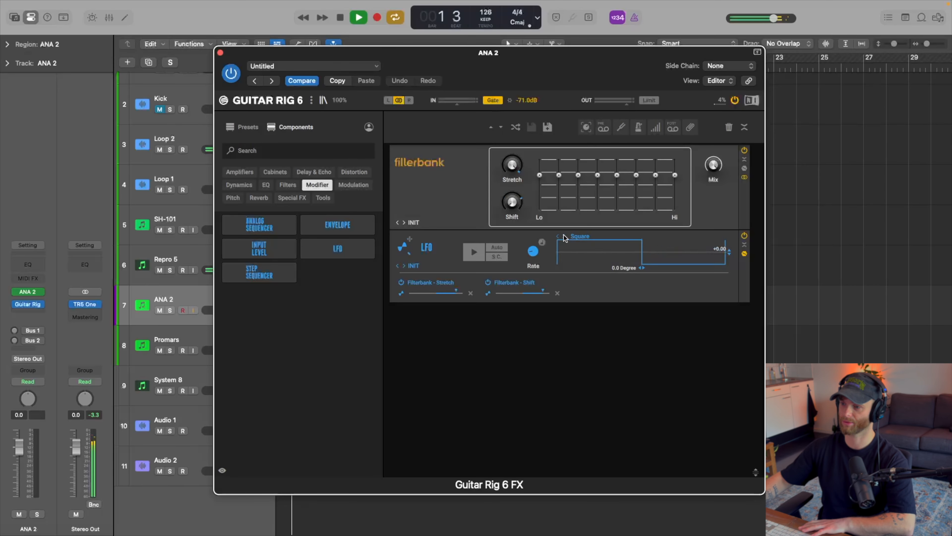
click(564, 237)
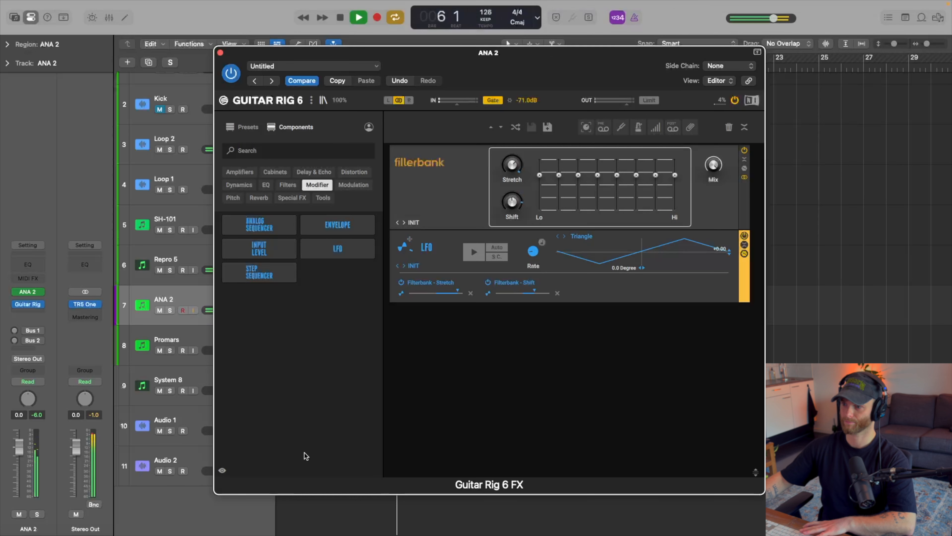
key(space)
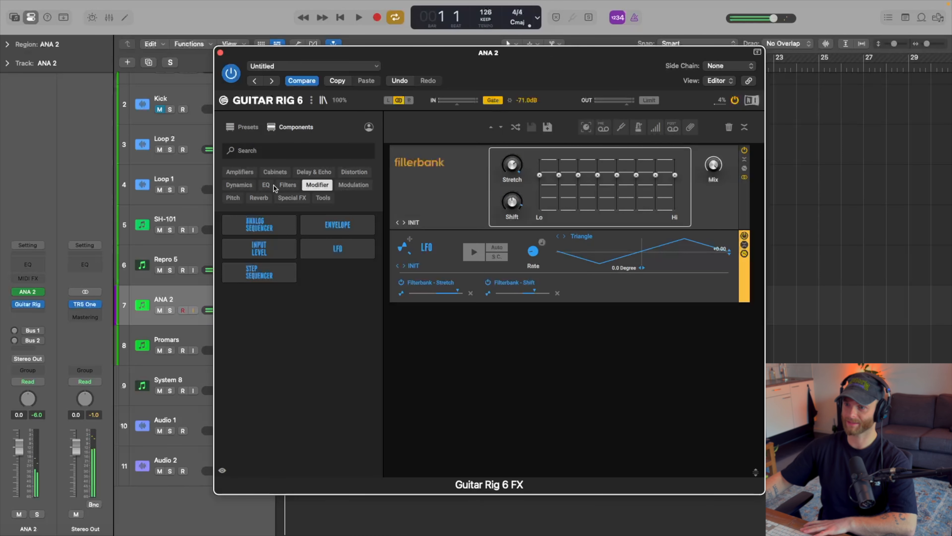
Add Traktor's Delay below the LFO in the Guitar Rig rack and lower its Mix while the loop plays.
click(309, 172)
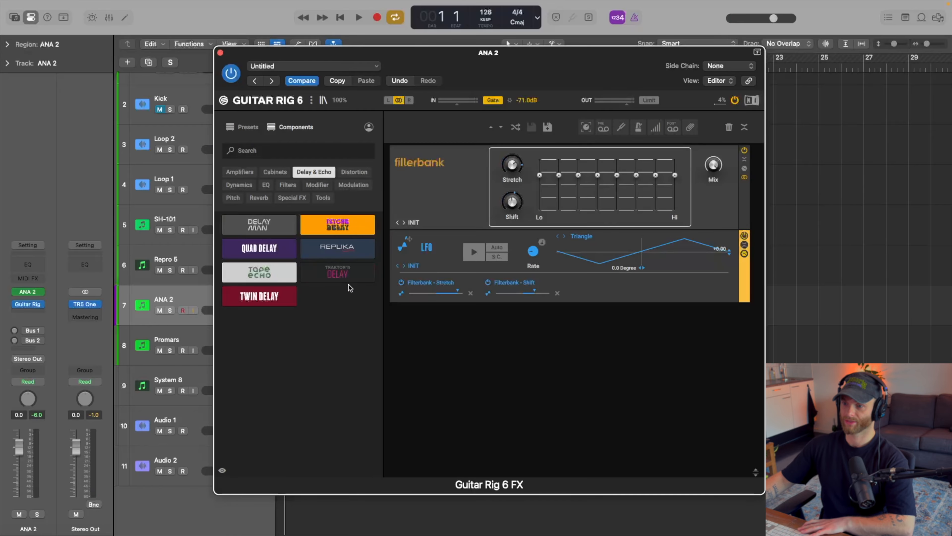
drag(347, 286, 487, 366)
key(space)
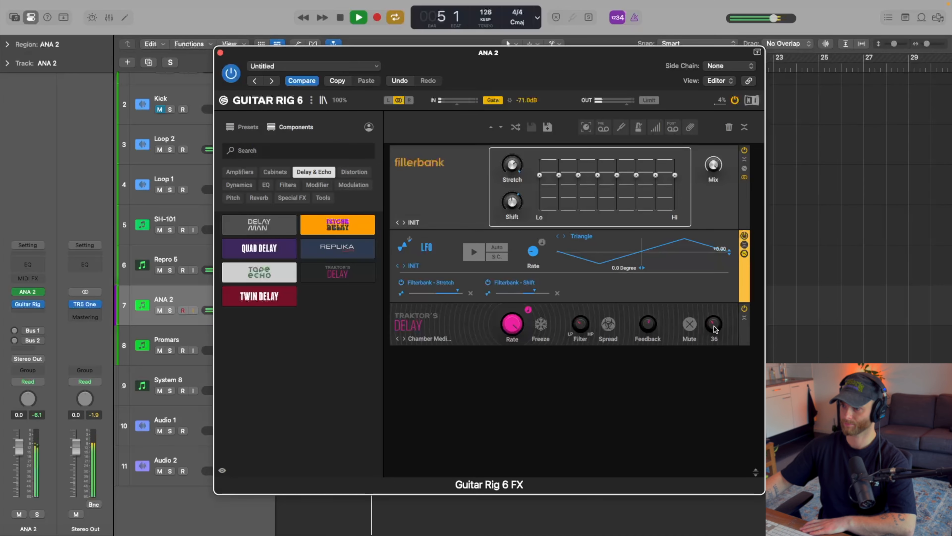
drag(714, 351, 712, 358)
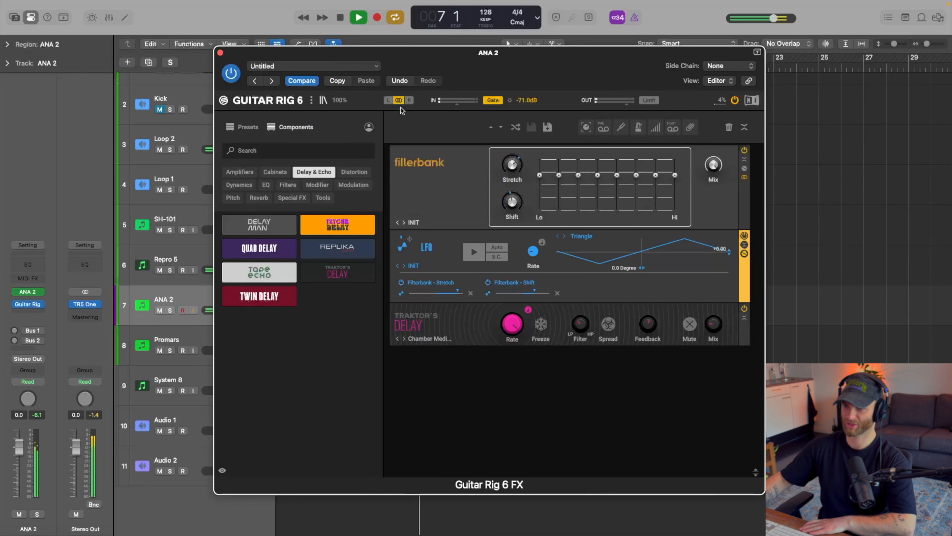